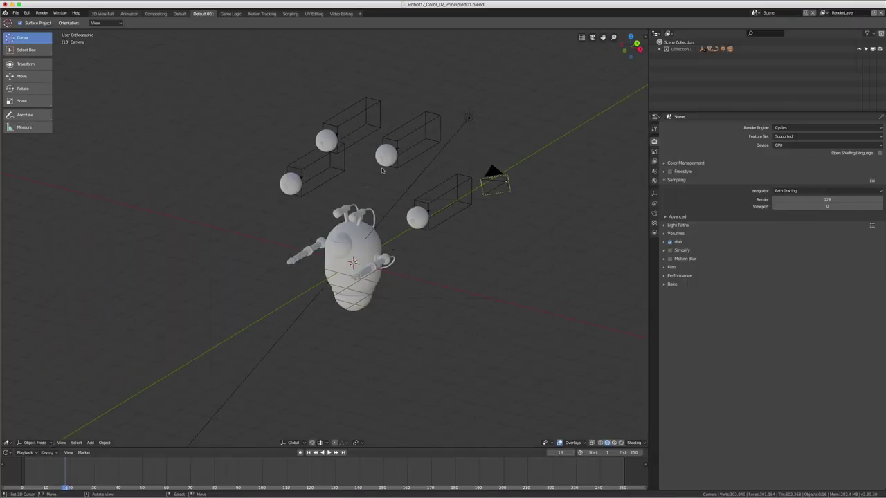
Step: Show the Blender 2.80 splash screen with new-file templates and recent files over the robot scene
{"action": "left_click", "coordinate": [5, 13]}
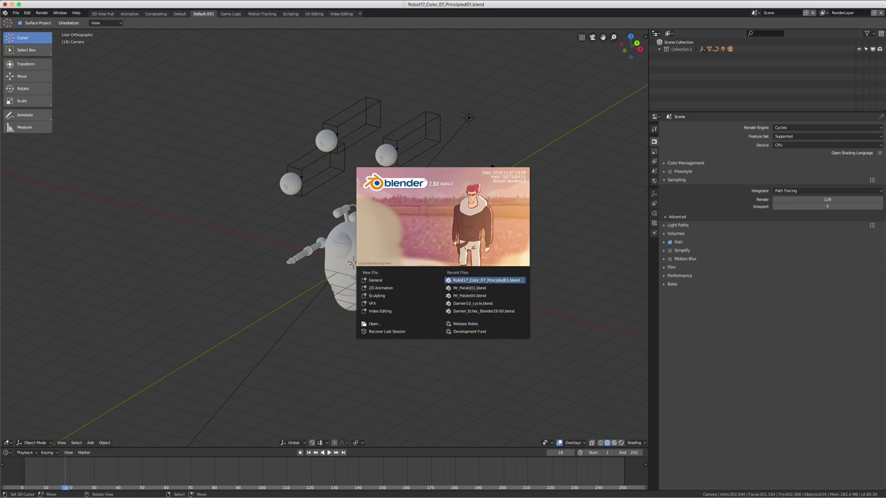
Step: Start a new General scene, then reopen Robot17_Color_07_Principled01.blend from the recent files
{"action": "left_click", "coordinate": [546, 247]}
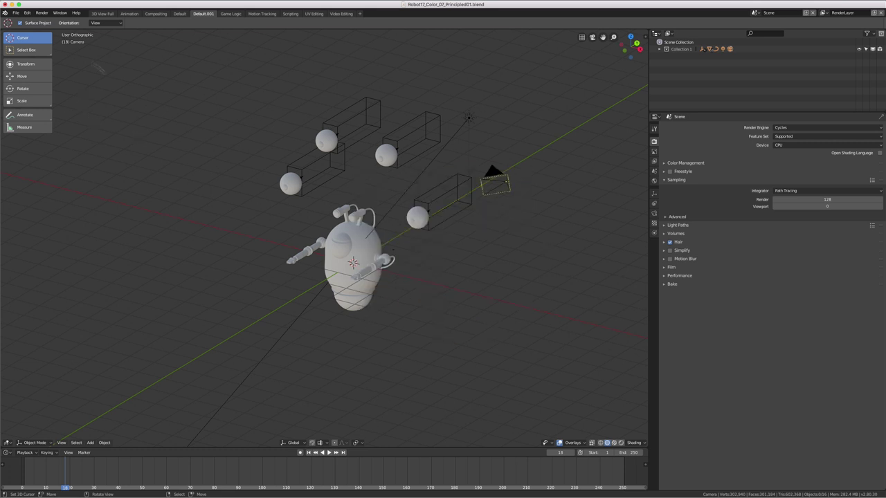
{"action": "left_click", "coordinate": [15, 12]}
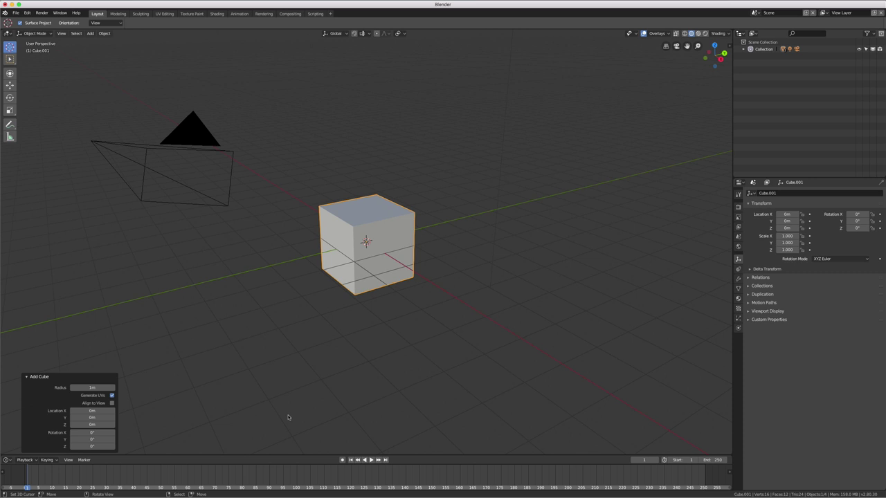
{"action": "left_click", "coordinate": [15, 12]}
{"action": "mouse_move", "coordinate": [33, 35]}
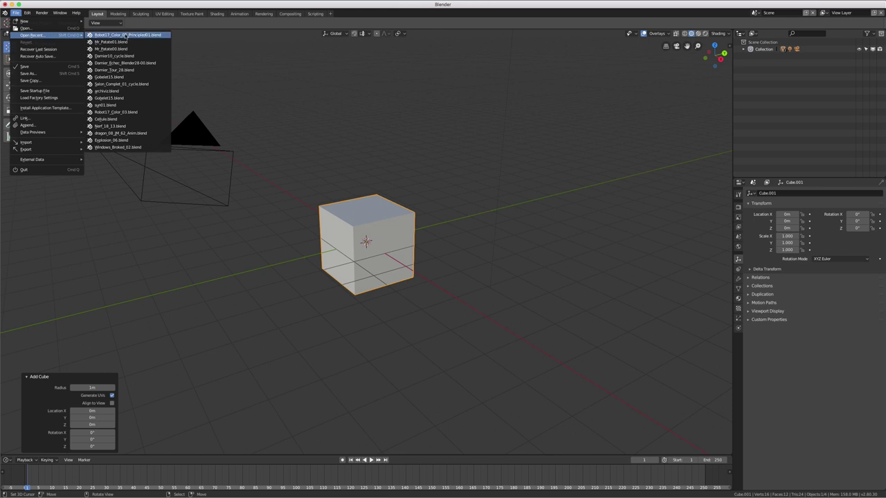
{"action": "key", "text": "Return"}
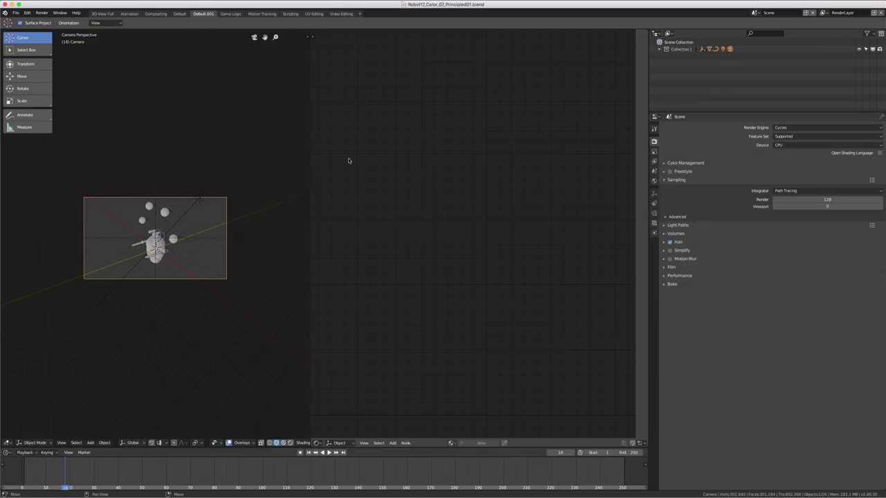
Step: Join the two editors into one wide 3D viewport, then zoom and orbit around the robot
{"action": "right_click", "coordinate": [310, 92]}
{"action": "left_click", "coordinate": [310, 92]}
{"action": "left_click", "coordinate": [385, 158]}
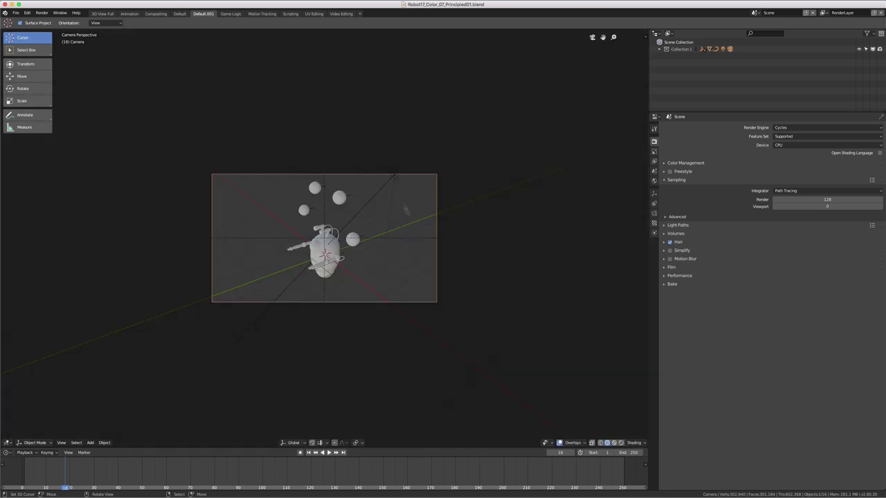
{"action": "scroll", "coordinate": [457, 249], "scroll_direction": "up", "scroll_amount": 3}
{"action": "scroll", "coordinate": [461, 245], "scroll_direction": "up", "scroll_amount": 1}
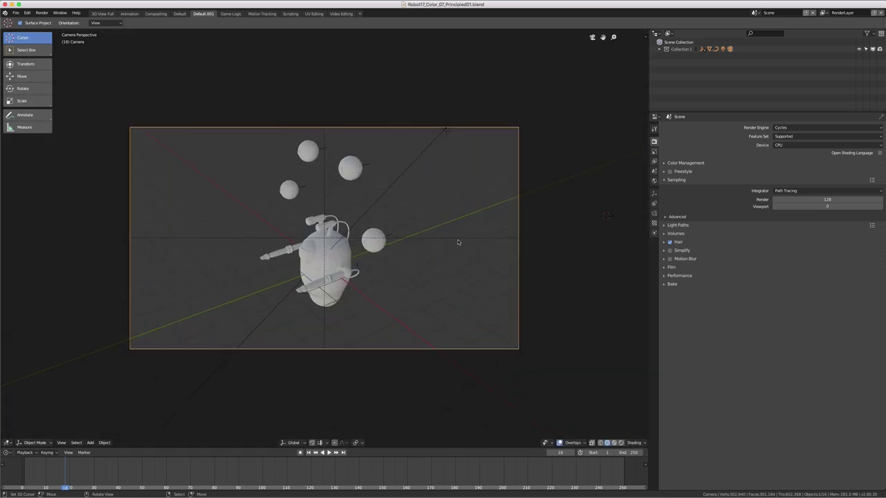
{"action": "mouse_move", "coordinate": [459, 243]}
{"action": "middle_mouse_down"}
{"action": "mouse_move", "coordinate": [480, 239]}
{"action": "mouse_move", "coordinate": [317, 270]}
{"action": "mouse_move", "coordinate": [359, 229]}
{"action": "middle_mouse_up"}
{"action": "scroll", "coordinate": [481, 239], "scroll_direction": "up", "scroll_amount": 2}
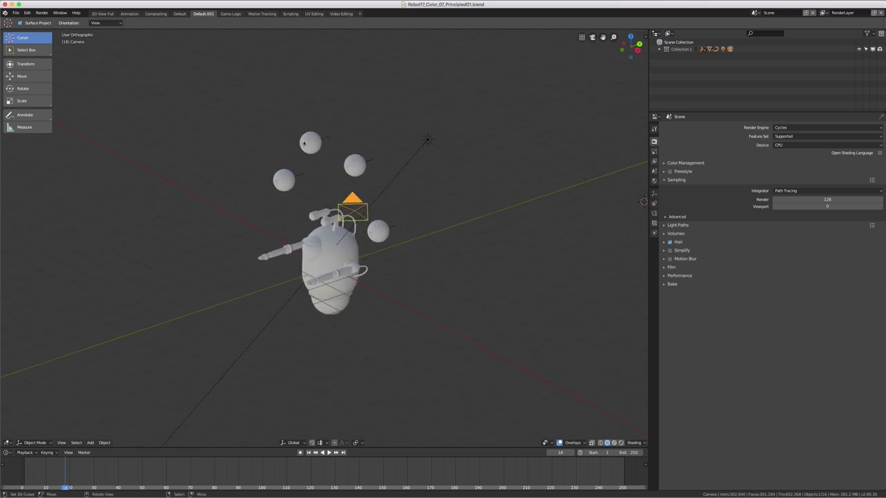
{"action": "mouse_move", "coordinate": [411, 252]}
{"action": "middle_mouse_down"}
{"action": "mouse_move", "coordinate": [358, 247]}
{"action": "mouse_move", "coordinate": [406, 243]}
{"action": "middle_mouse_up"}
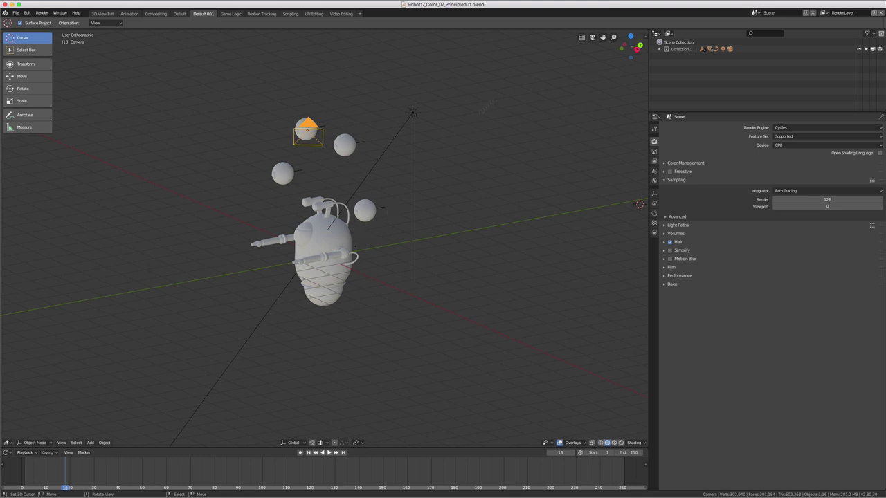
{"action": "middle_click_drag", "start_coordinate": [364, 247], "coordinate": [360, 248]}
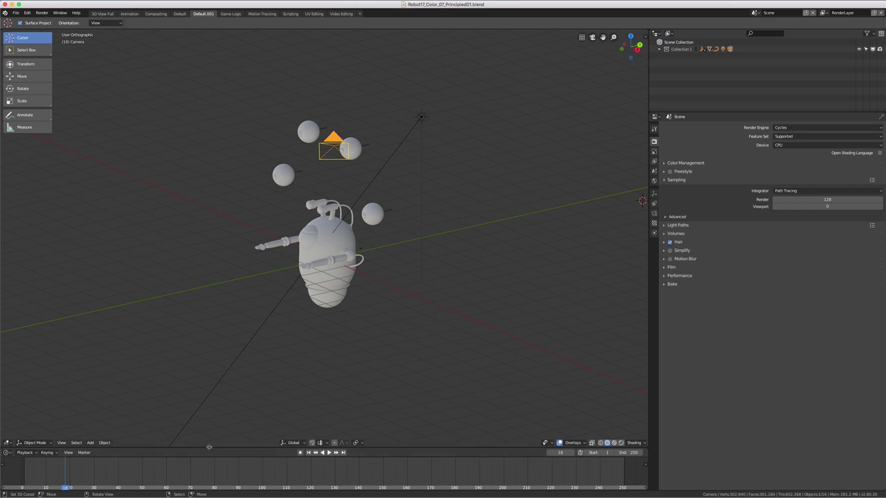
Step: Inspect the viewport-timeline border's Area Options, then select the robot body instead of the camera
{"action": "right_click", "coordinate": [209, 447]}
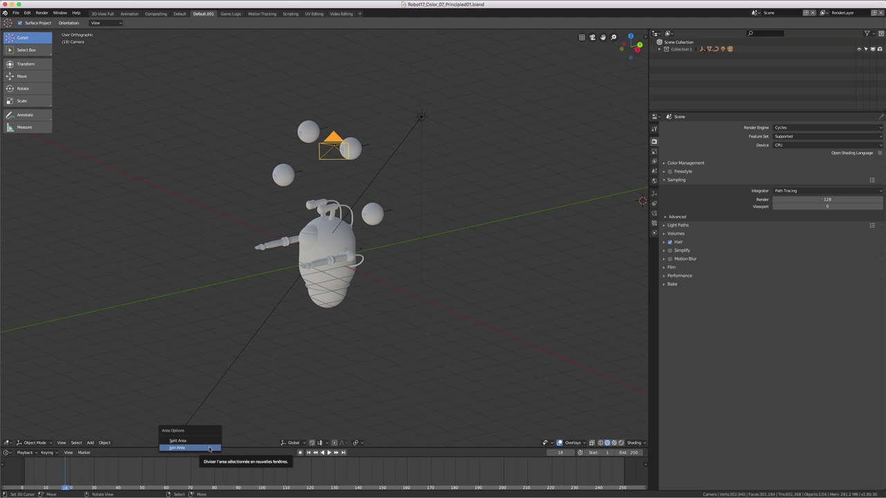
{"action": "right_click", "coordinate": [316, 251]}
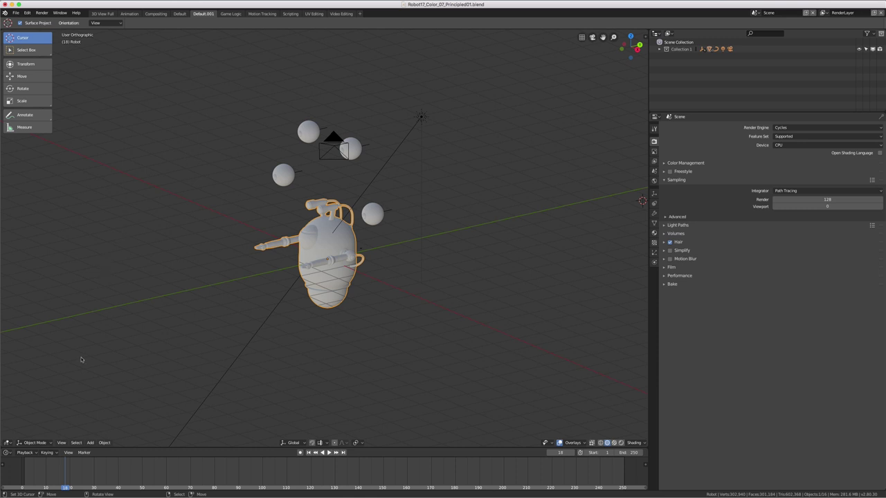
Step: Hide and restore the tool shelf, then show the sidebar with transform, view and 3D cursor properties
{"action": "left_click", "coordinate": [62, 442]}
{"action": "key", "text": "t"}
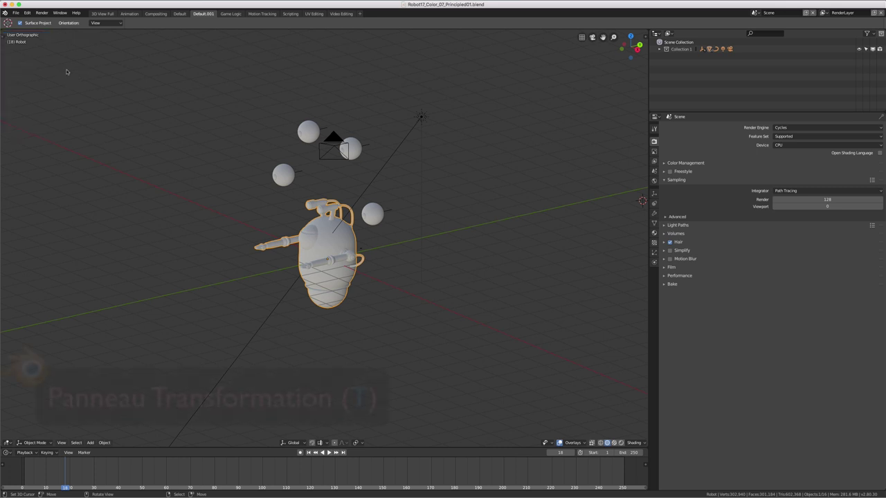
{"action": "key", "text": "t"}
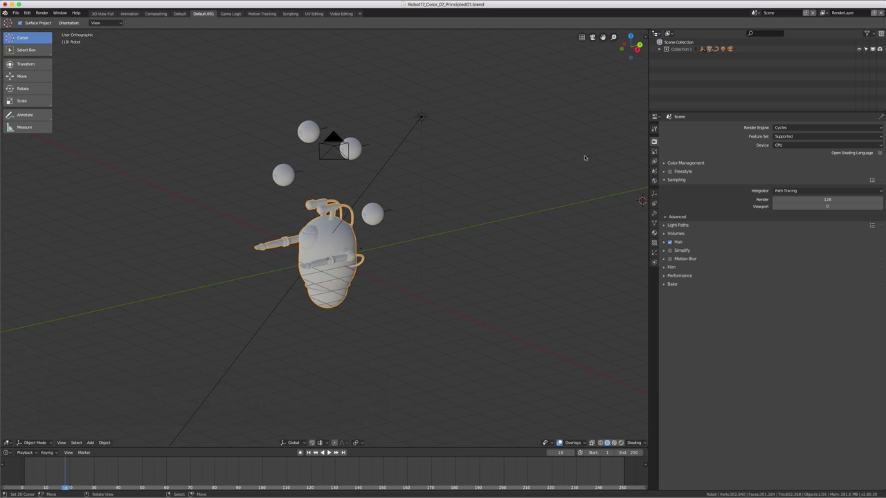
{"action": "key", "text": "n"}
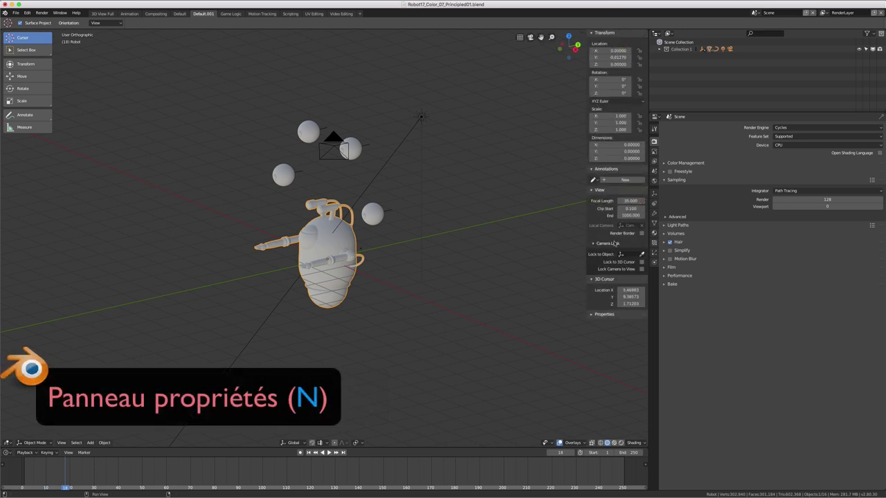
Step: Start moving sphere Robot.001 along X, cancel it, then switch the sphere into Edit Mode
{"action": "left_click", "coordinate": [371, 218]}
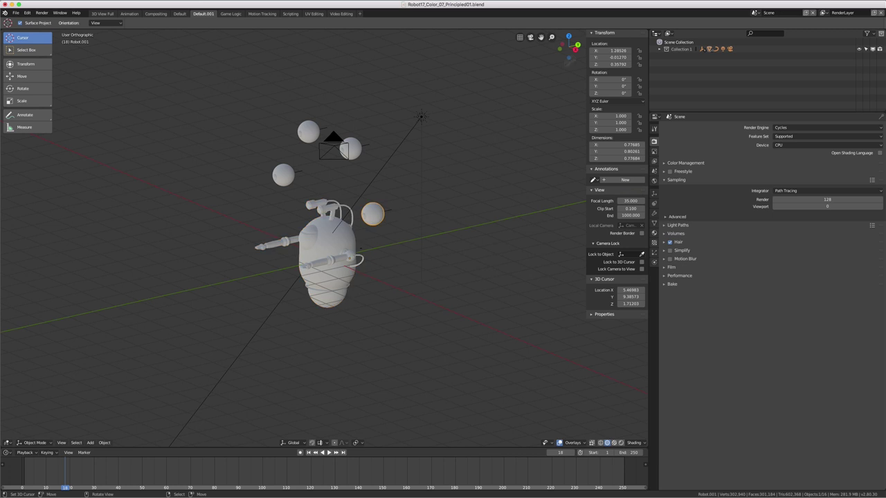
{"action": "key", "text": "x"}
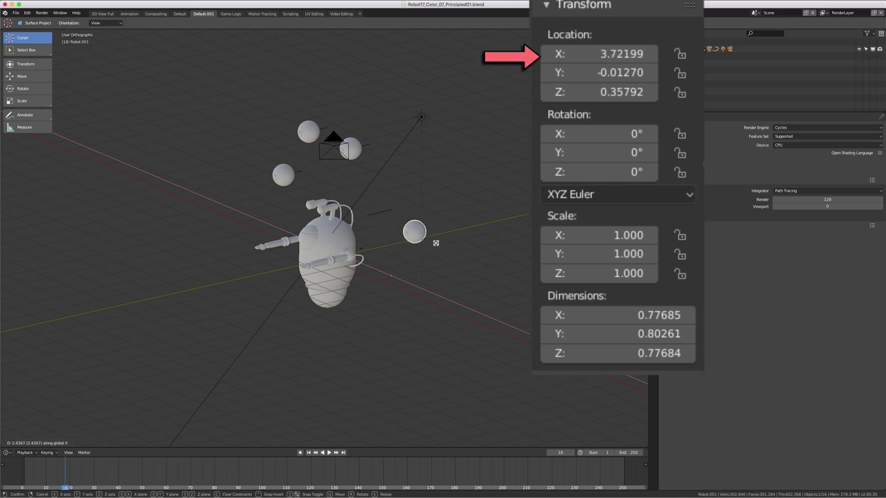
{"action": "right_click", "coordinate": [435, 243]}
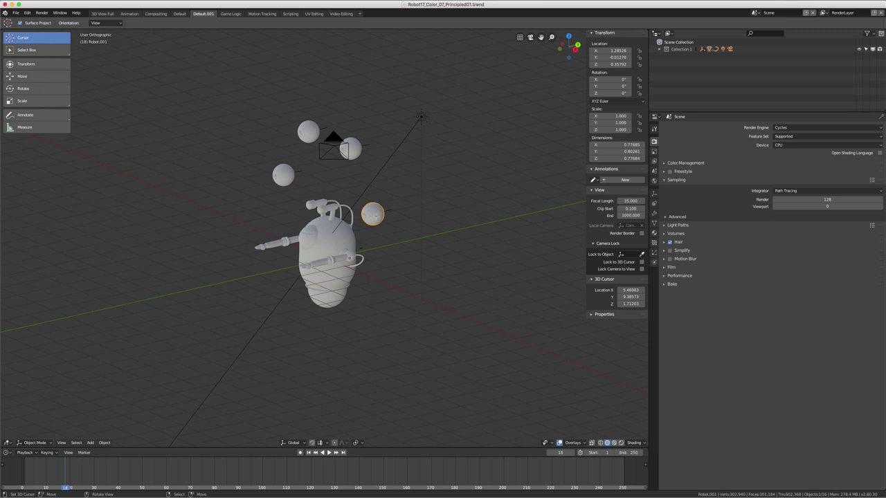
{"action": "key", "text": "Tab"}
Step: Orbit around Robot.001 in Edit Mode, return it to Object Mode, and browse the File menu
{"action": "middle_click_drag", "start_coordinate": [312, 218], "coordinate": [360, 239]}
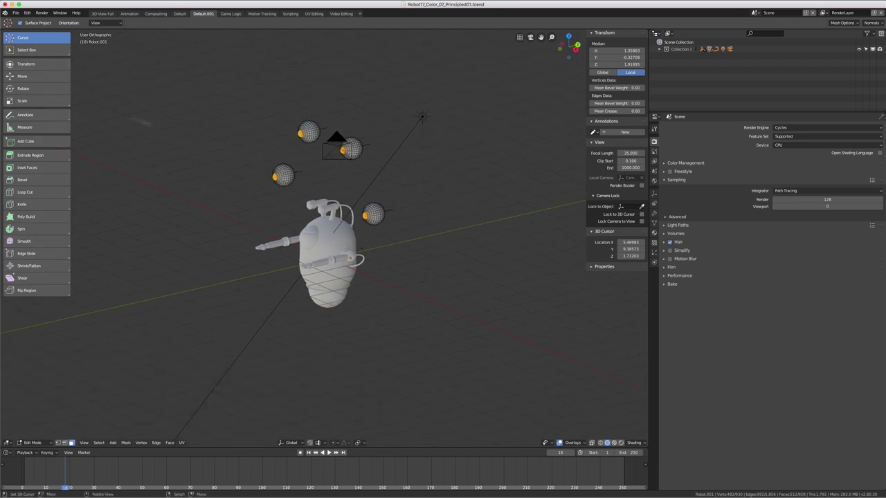
{"action": "middle_click_drag", "start_coordinate": [230, 151], "coordinate": [225, 159]}
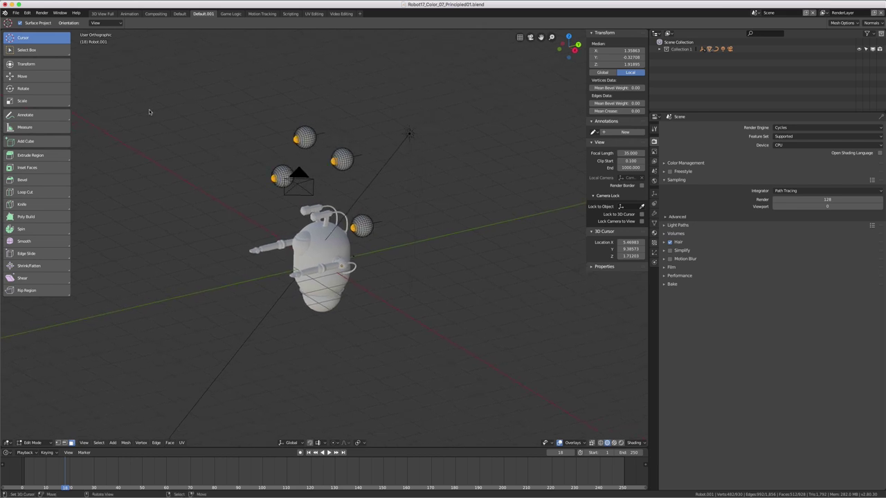
{"action": "key", "text": "Tab"}
{"action": "left_click", "coordinate": [16, 13]}
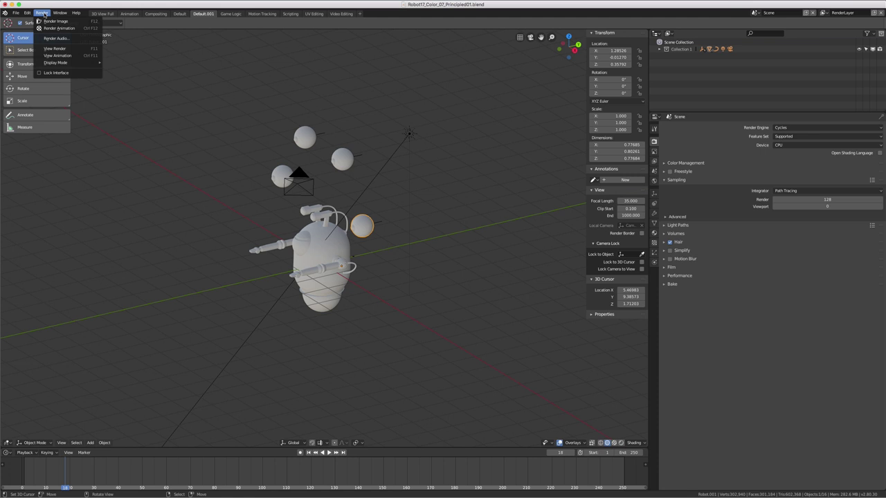
Step: Place the 3D cursor, switch to the 3D View Full workspace, and zoom in on the robot
{"action": "left_click", "coordinate": [147, 50]}
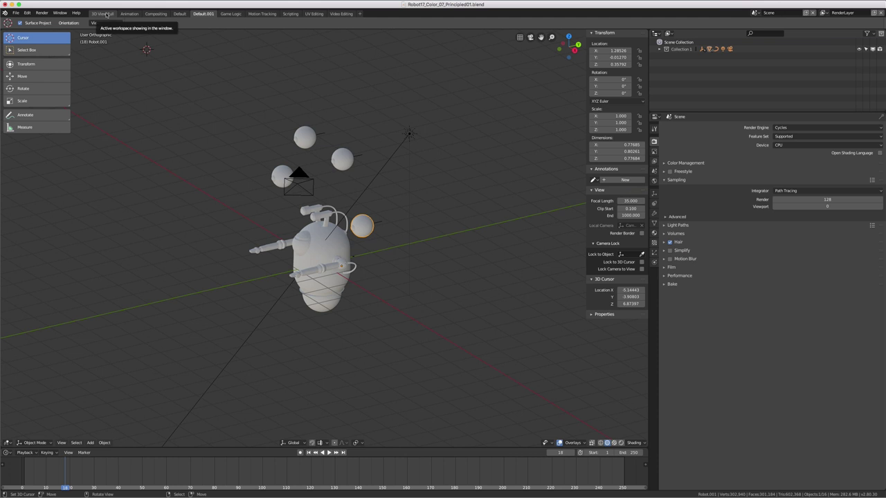
{"action": "left_click", "coordinate": [106, 13]}
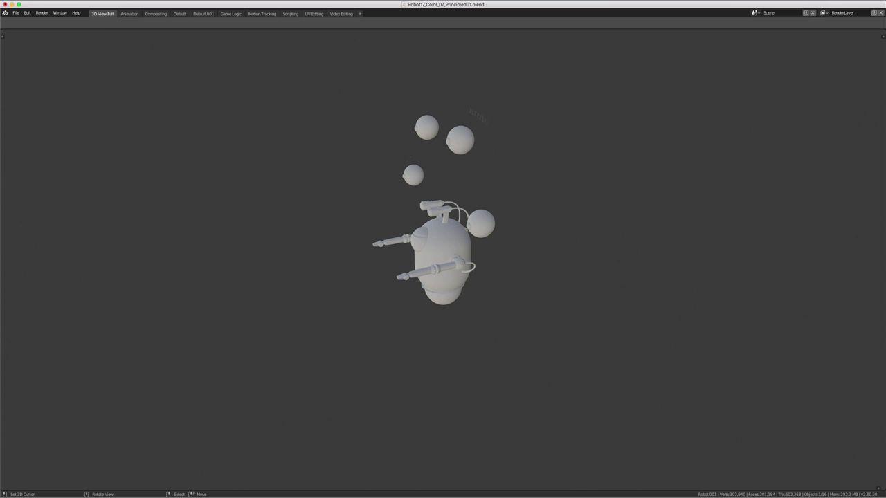
{"action": "middle_click_drag", "start_coordinate": [328, 251], "coordinate": [340, 249]}
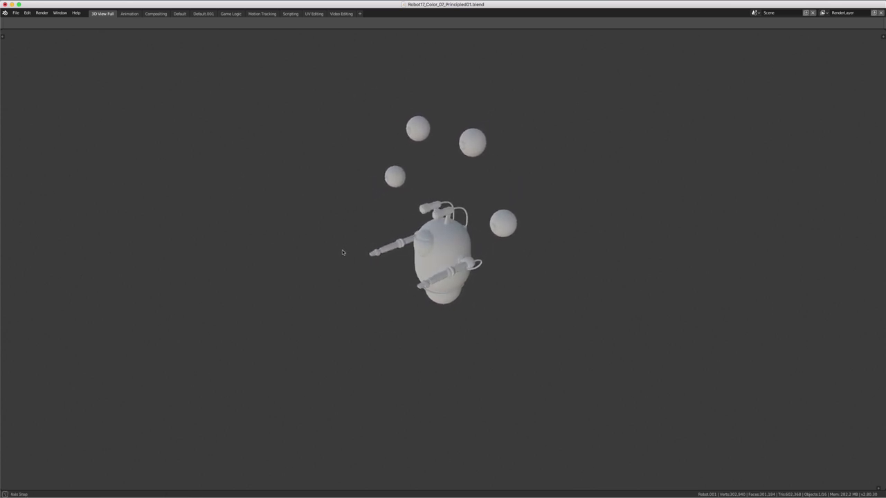
{"action": "middle_click_drag", "start_coordinate": [340, 248], "coordinate": [344, 251]}
{"action": "scroll", "coordinate": [343, 252], "scroll_direction": "up", "scroll_amount": 1}
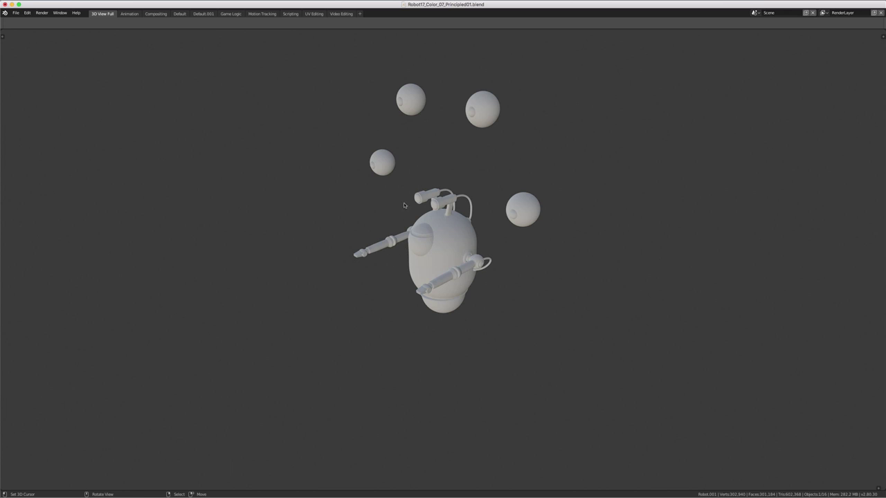
Step: Toggle the spheres into Edit Mode and back, then move on to the Animation workspace
{"action": "key", "text": "Tab"}
{"action": "mouse_move", "coordinate": [398, 244]}
{"action": "middle_mouse_down"}
{"action": "mouse_move", "coordinate": [367, 251]}
{"action": "mouse_move", "coordinate": [457, 239]}
{"action": "middle_mouse_up"}
{"action": "key", "text": "Tab"}
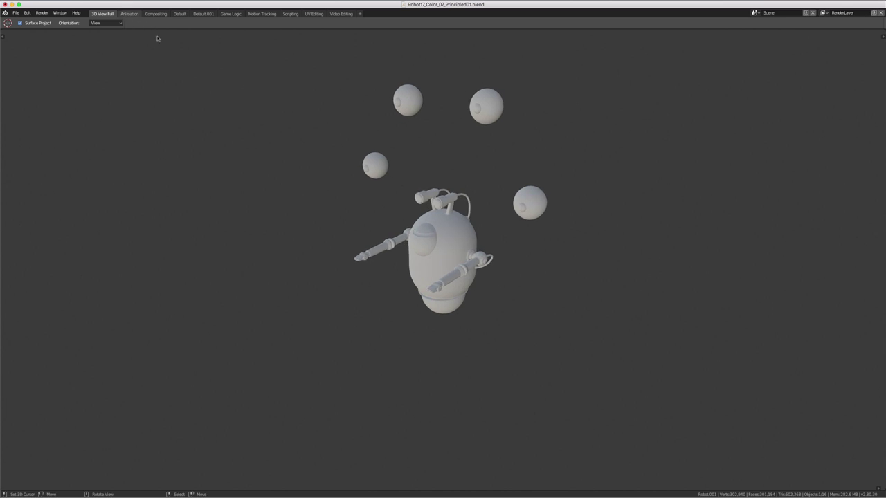
{"action": "key", "text": "ctrl+Page_Down"}
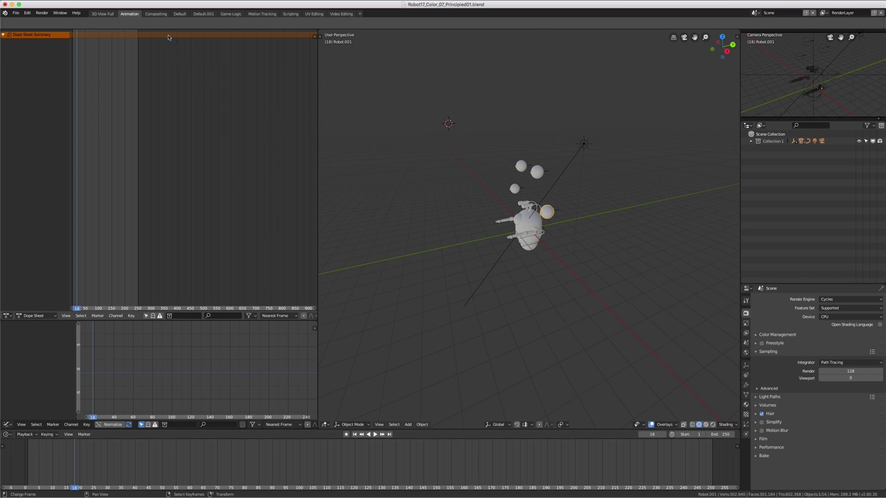
Step: Visit the Compositing and Default workspaces, panning the Principled BSDF node, then return to Default.001
{"action": "left_click", "coordinate": [156, 13]}
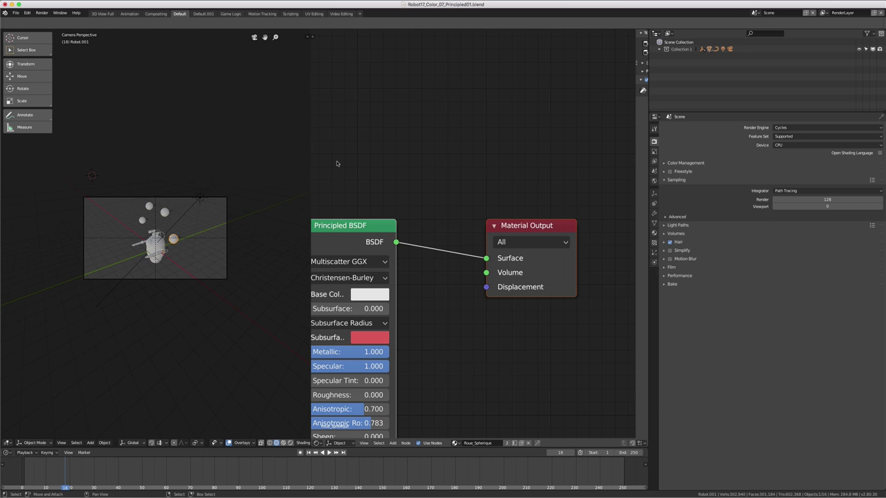
{"action": "left_click", "coordinate": [179, 13]}
{"action": "middle_click_drag", "start_coordinate": [391, 208], "coordinate": [453, 119]}
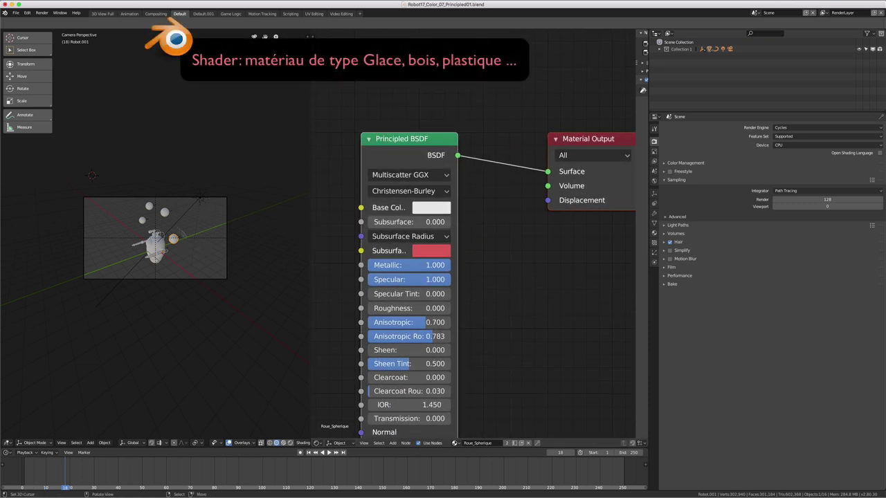
{"action": "left_click", "coordinate": [200, 13]}
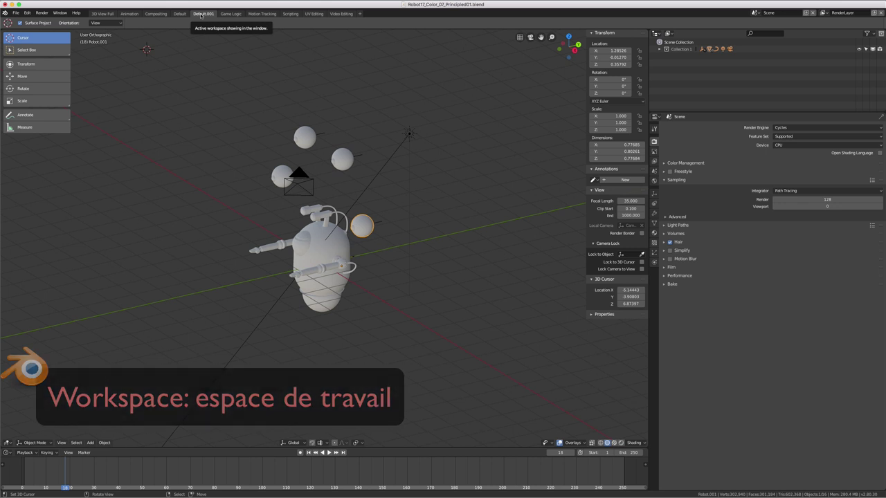
Step: Step through the Game Logic and Motion Tracking workspaces, ending on Scripting
{"action": "left_click", "coordinate": [228, 13]}
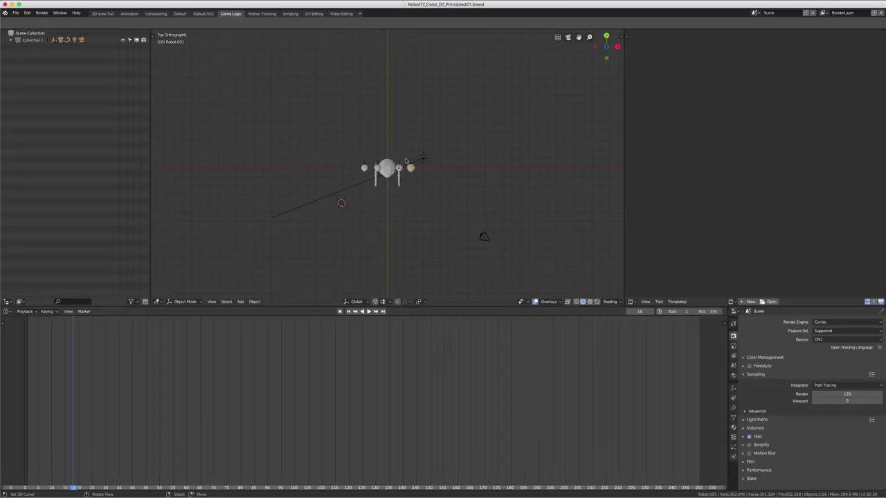
{"action": "left_click", "coordinate": [262, 14]}
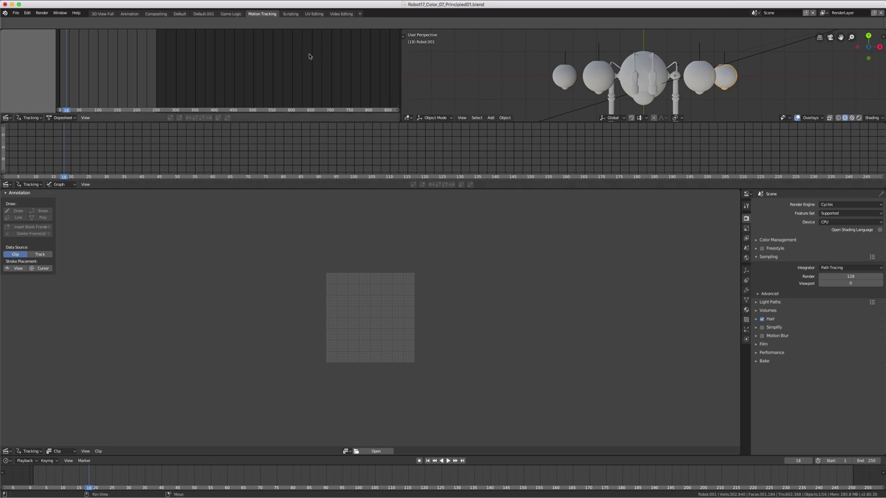
{"action": "left_click", "coordinate": [291, 14]}
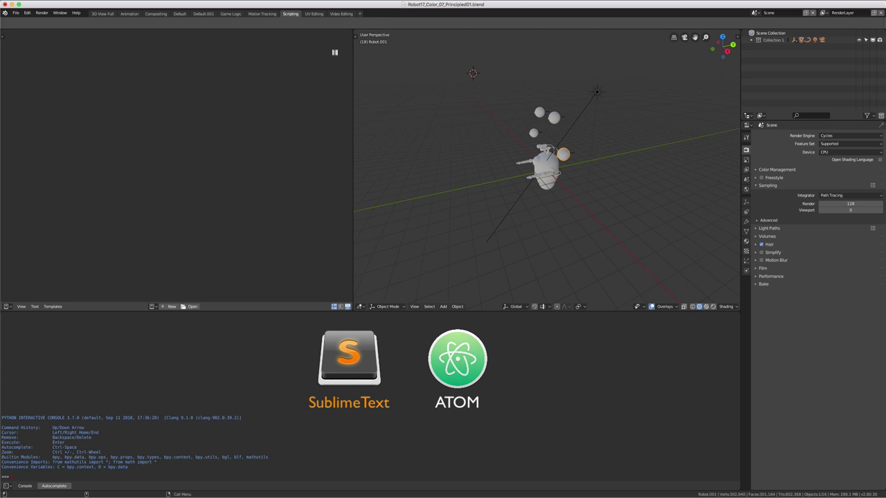
Step: In the UV Editing workspace, orbit and select the robot body, then switch to Video Editing
{"action": "left_click", "coordinate": [314, 13]}
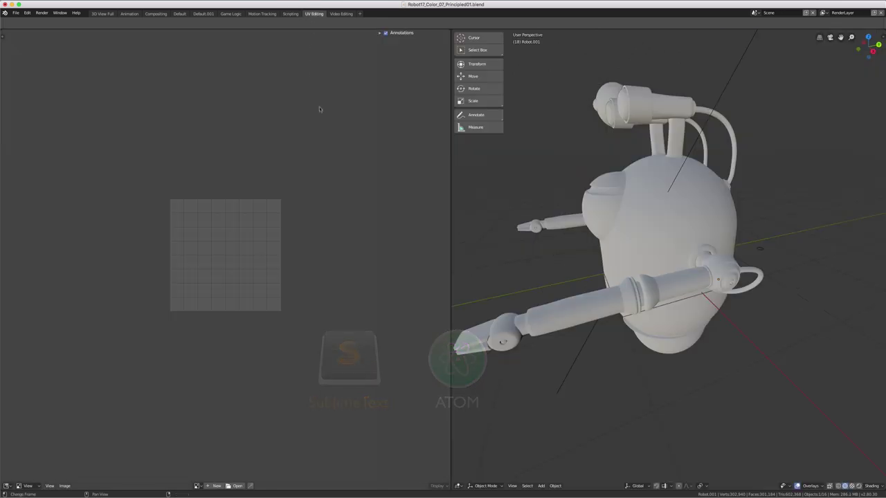
{"action": "middle_click_drag", "start_coordinate": [562, 188], "coordinate": [592, 187]}
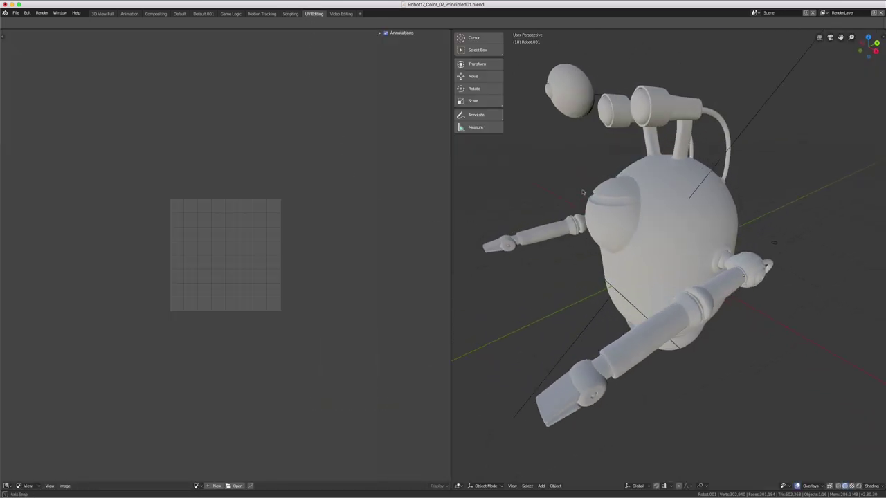
{"action": "left_click", "coordinate": [672, 200]}
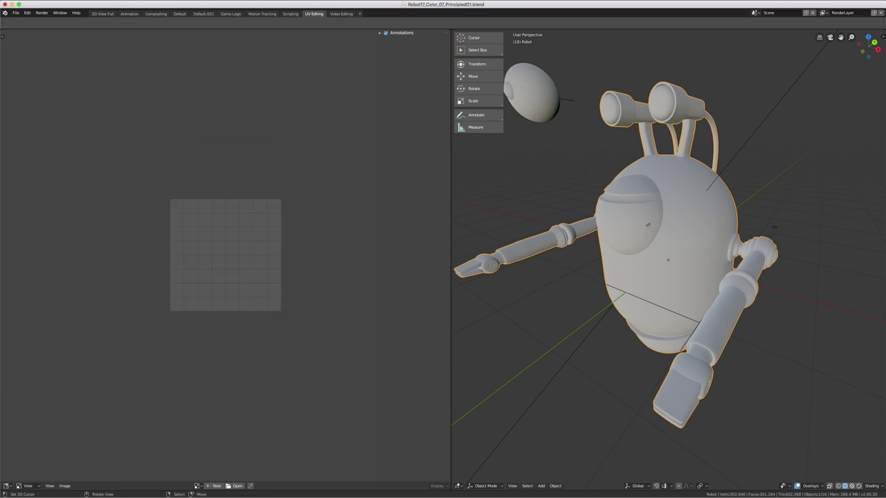
{"action": "middle_click_drag", "start_coordinate": [668, 259], "coordinate": [733, 249]}
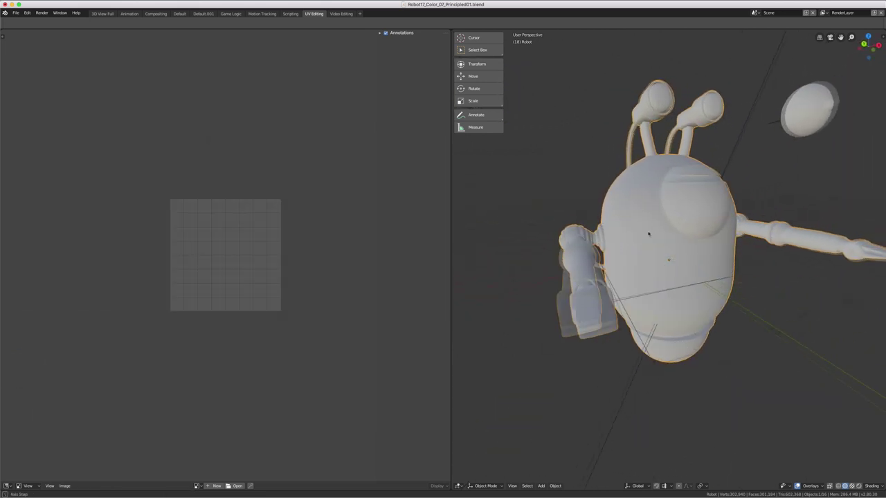
{"action": "middle_click_drag", "start_coordinate": [649, 233], "coordinate": [719, 228]}
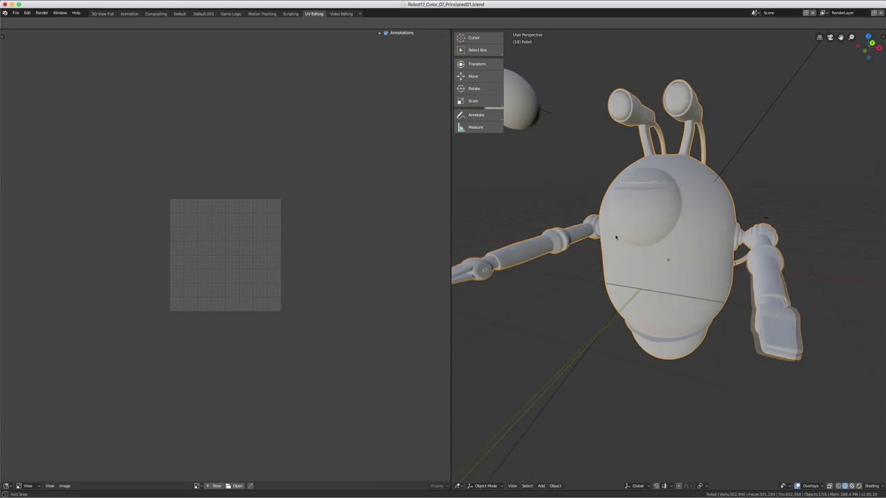
{"action": "left_click", "coordinate": [339, 14]}
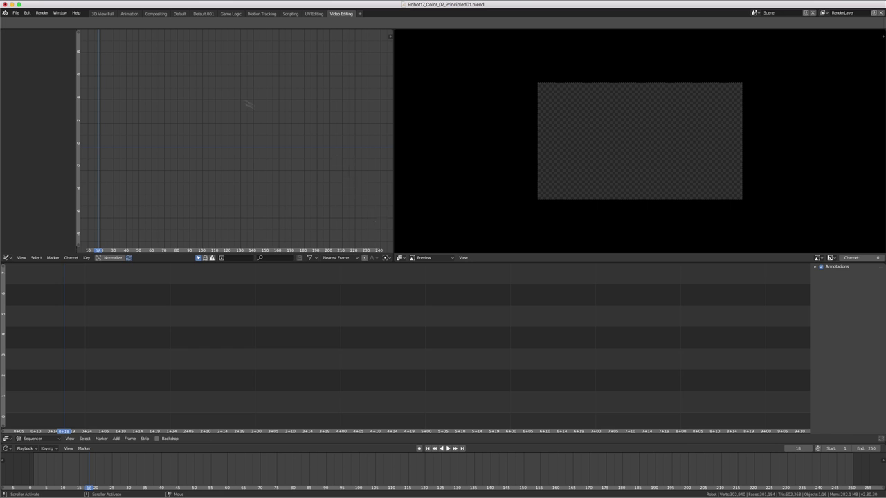
Step: Return to the Default.001 workspace via the Default tab and orbit around the robot scene
{"action": "left_click", "coordinate": [184, 15]}
{"action": "left_click", "coordinate": [207, 13]}
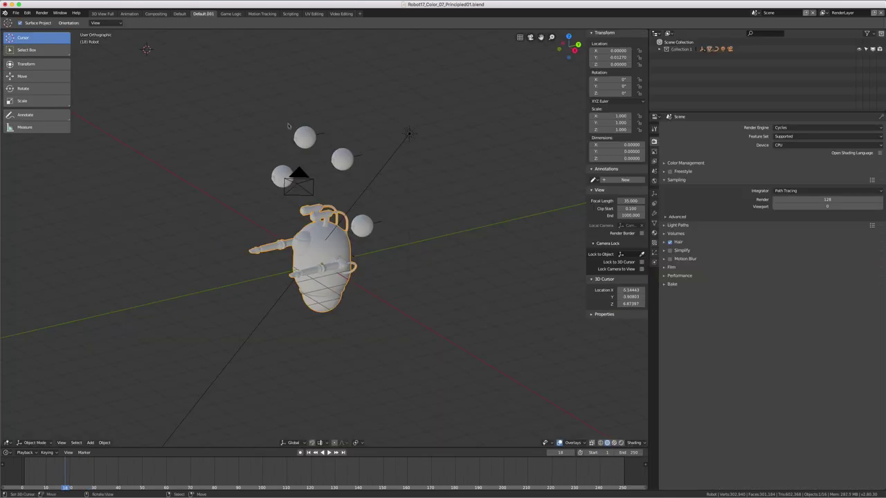
{"action": "middle_click_drag", "start_coordinate": [351, 193], "coordinate": [325, 181]}
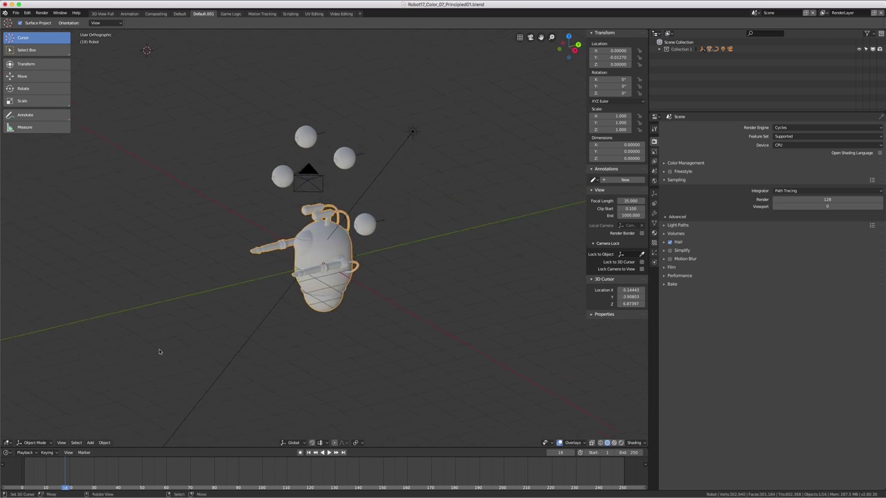
Step: Inspect the Transform Orientation choices, reorient the view, then inspect the Pivot Point choices
{"action": "left_click", "coordinate": [293, 443]}
{"action": "mouse_move", "coordinate": [300, 340]}
{"action": "middle_mouse_down"}
{"action": "mouse_move", "coordinate": [316, 336]}
{"action": "mouse_move", "coordinate": [302, 340]}
{"action": "middle_mouse_up"}
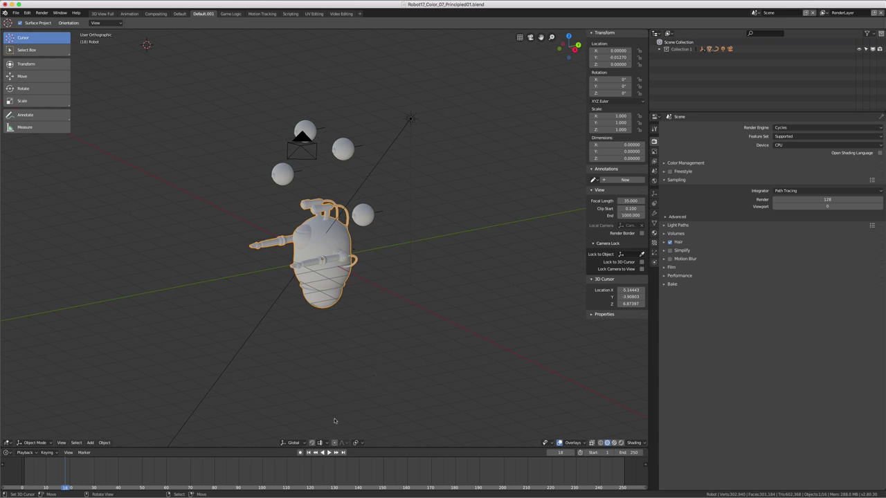
{"action": "left_click", "coordinate": [361, 444]}
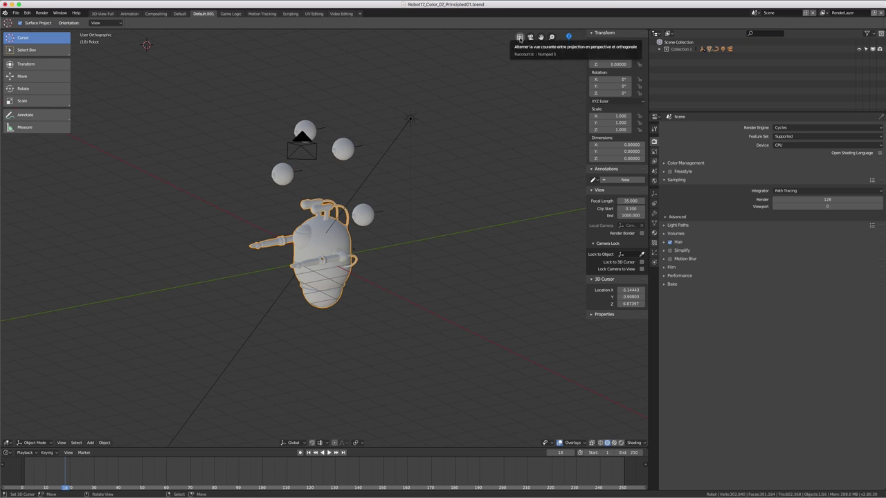
Step: Toggle perspective/orthographic projection, enter and leave camera view, then pan and zoom out
{"action": "left_click", "coordinate": [520, 38]}
{"action": "left_click", "coordinate": [530, 38]}
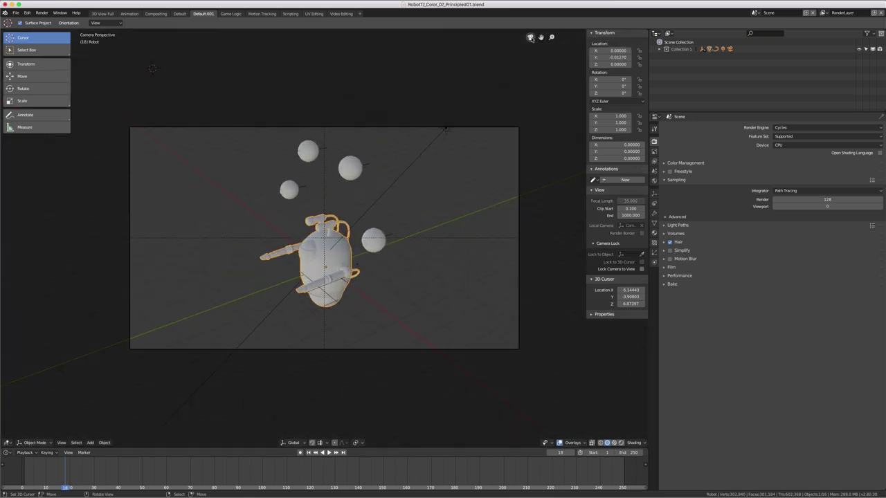
{"action": "left_click", "coordinate": [530, 37]}
{"action": "mouse_move", "coordinate": [540, 37]}
{"action": "left_mouse_down"}
{"action": "mouse_move", "coordinate": [537, 56]}
{"action": "mouse_move", "coordinate": [575, 48]}
{"action": "left_mouse_up"}
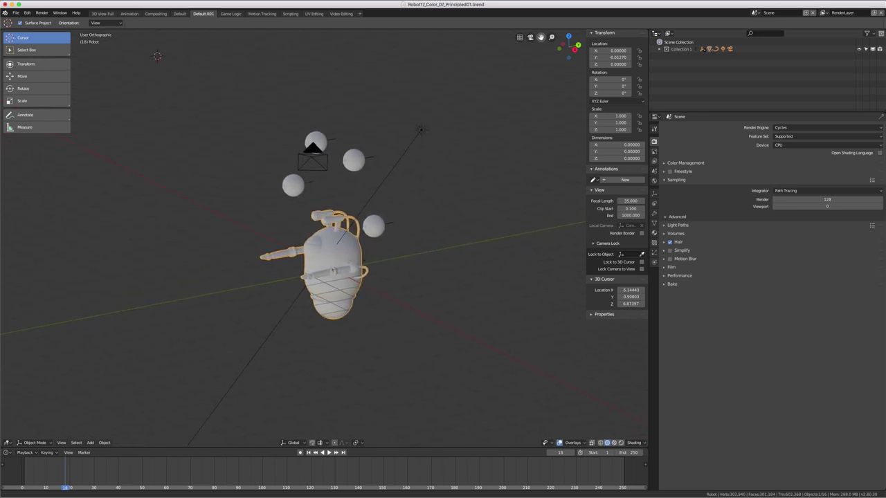
{"action": "mouse_move", "coordinate": [551, 37]}
{"action": "left_mouse_down"}
{"action": "mouse_move", "coordinate": [551, 55]}
{"action": "mouse_move", "coordinate": [551, 37]}
{"action": "left_mouse_up"}
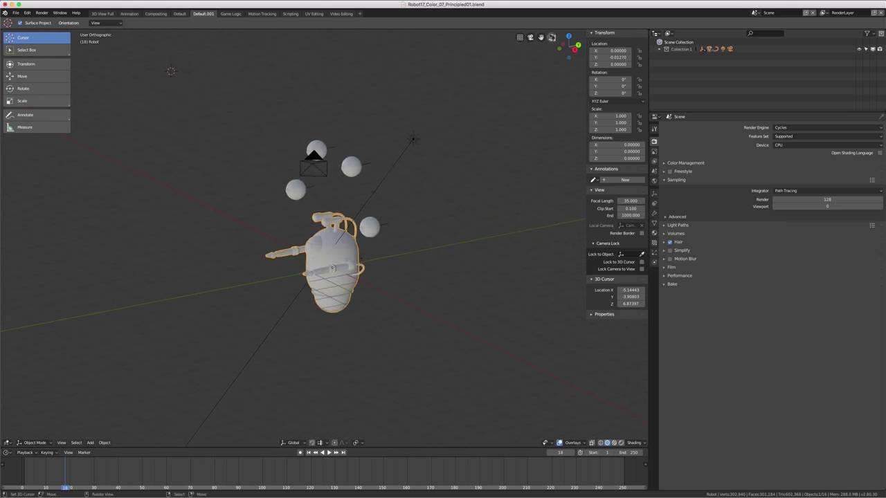
Step: View the robot from Top, Right, Left and Back, then orbit into a free perspective view
{"action": "left_click", "coordinate": [569, 36]}
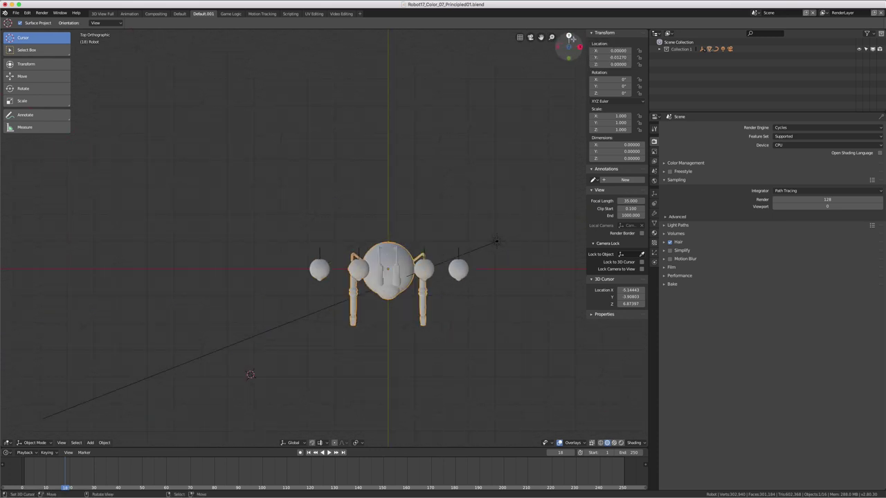
{"action": "left_click", "coordinate": [579, 48]}
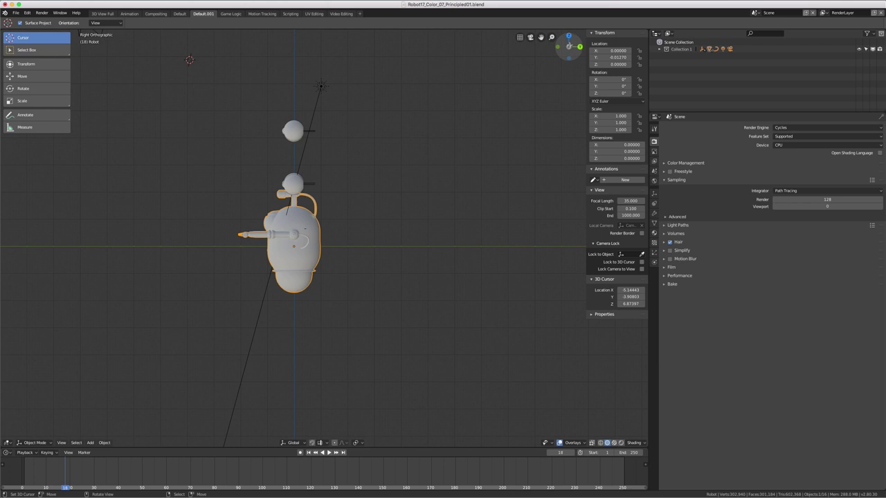
{"action": "left_click", "coordinate": [569, 46]}
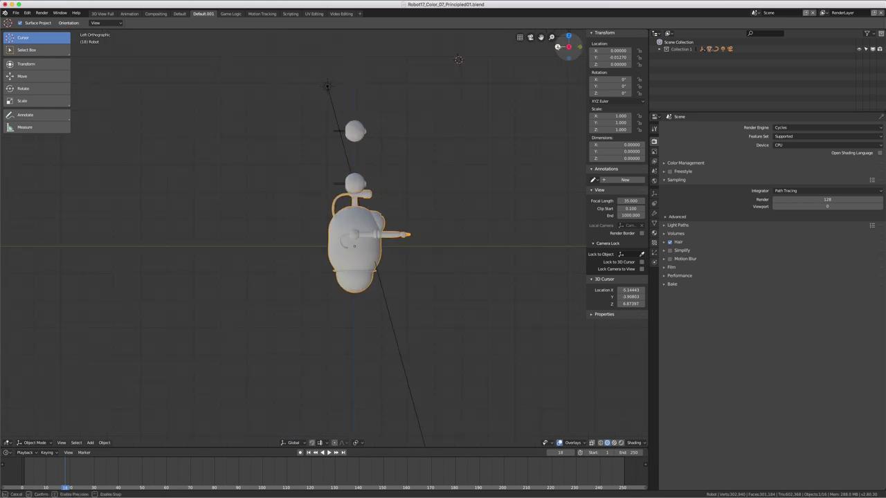
{"action": "left_click", "coordinate": [557, 46]}
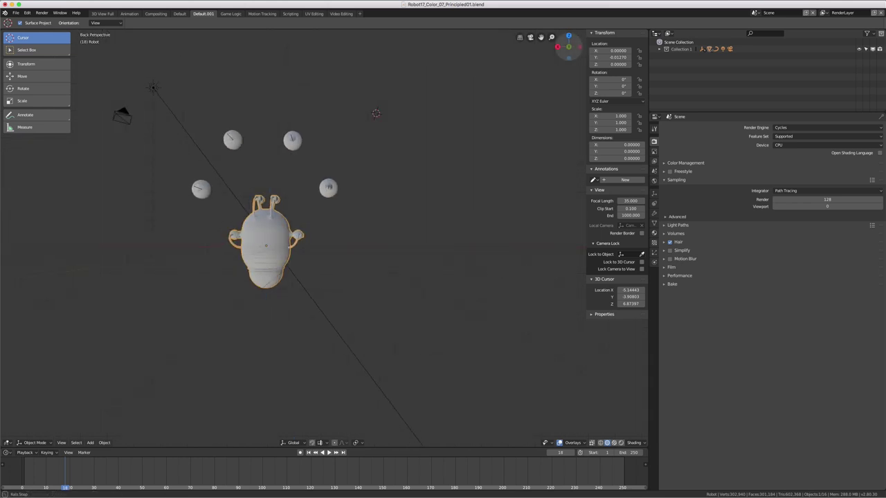
{"action": "mouse_move", "coordinate": [558, 47]}
{"action": "left_mouse_down"}
{"action": "mouse_move", "coordinate": [547, 55]}
{"action": "mouse_move", "coordinate": [574, 79]}
{"action": "left_mouse_up"}
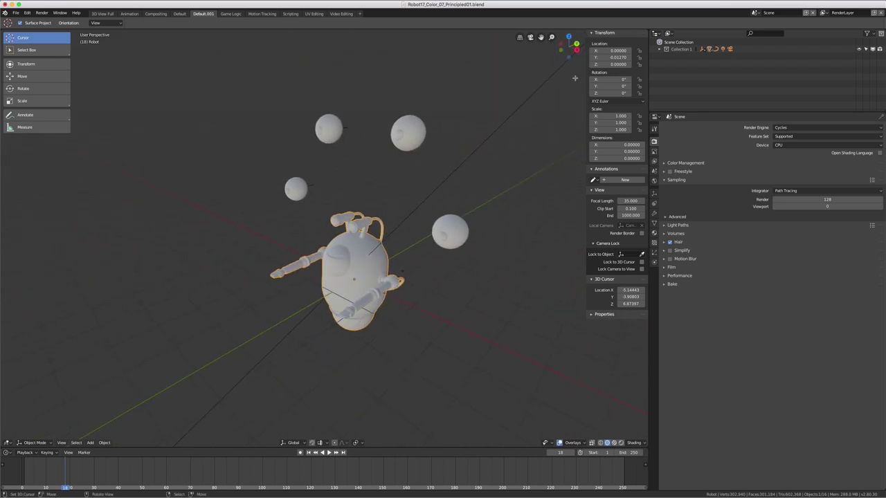
Step: Zoom and orbit to a new angle, then show the per-object-type visibility settings
{"action": "scroll", "coordinate": [488, 140], "scroll_direction": "down", "scroll_amount": 3}
{"action": "middle_click_drag", "start_coordinate": [465, 139], "coordinate": [442, 160]}
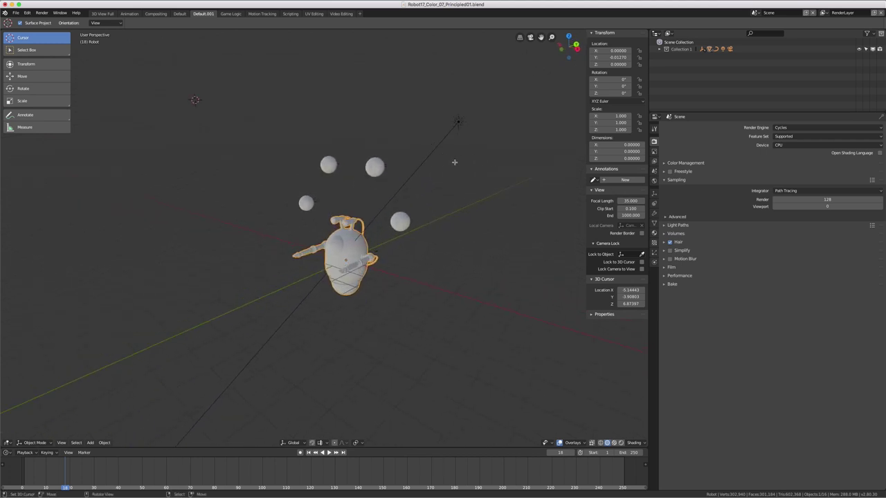
{"action": "middle_click_drag", "start_coordinate": [463, 180], "coordinate": [457, 186]}
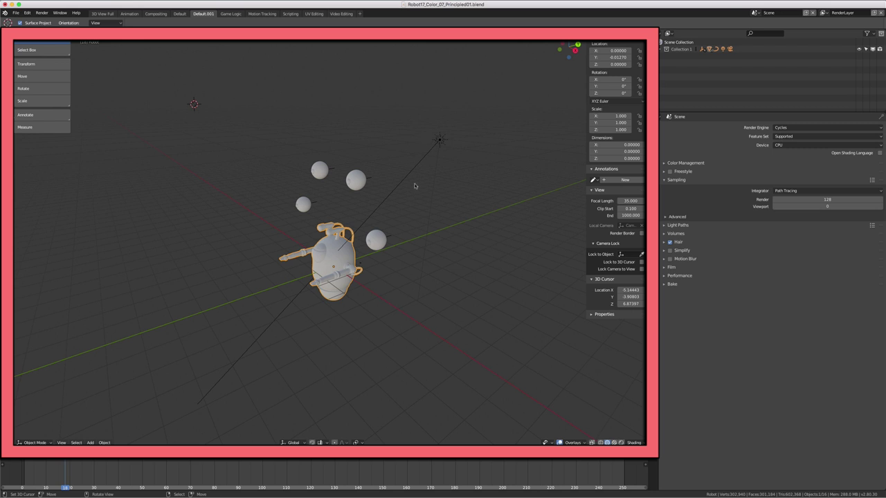
{"action": "middle_click_drag", "start_coordinate": [415, 186], "coordinate": [525, 326]}
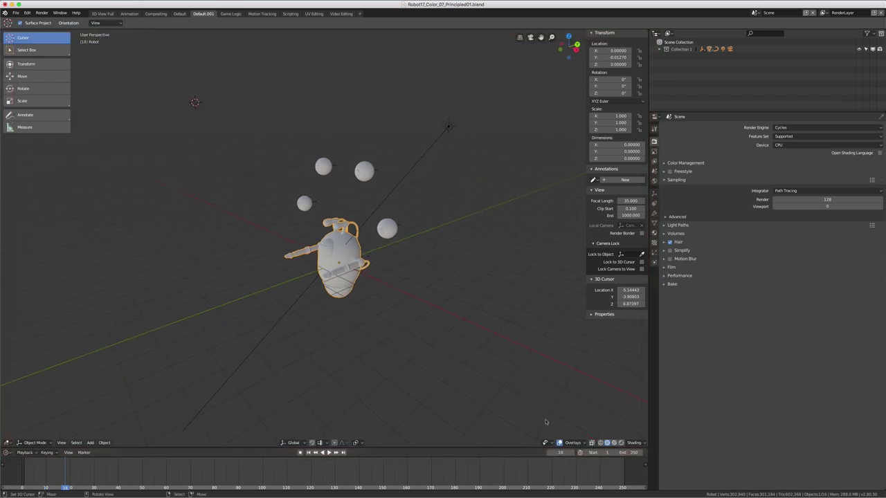
{"action": "left_click", "coordinate": [547, 442]}
Step: Zoom in on the shelf scene, hide Armature objects, and turn off all viewport overlays
{"action": "middle_click_drag", "start_coordinate": [441, 312], "coordinate": [445, 311]}
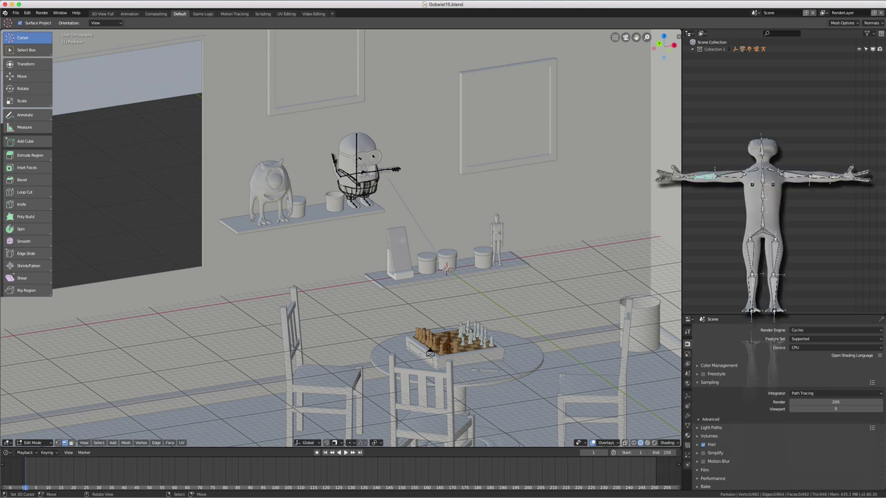
{"action": "scroll", "coordinate": [360, 164], "scroll_direction": "up", "scroll_amount": 3}
{"action": "scroll", "coordinate": [361, 165], "scroll_direction": "up", "scroll_amount": 3}
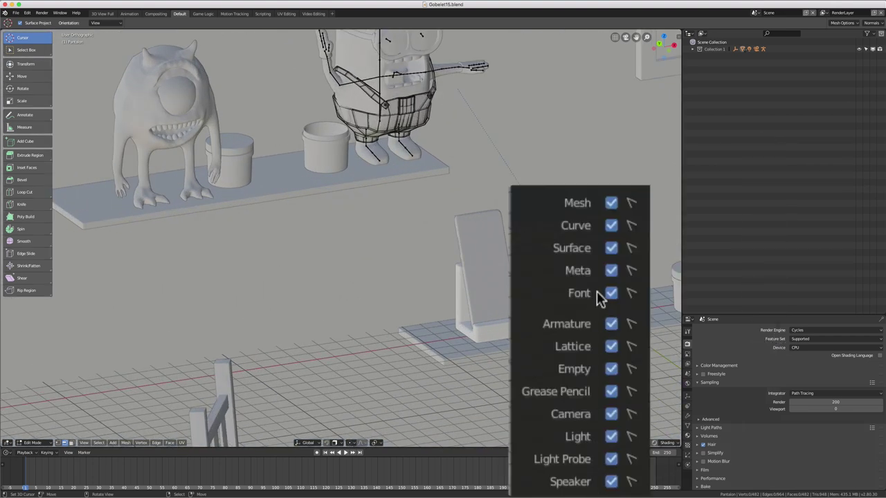
{"action": "left_click", "coordinate": [612, 325]}
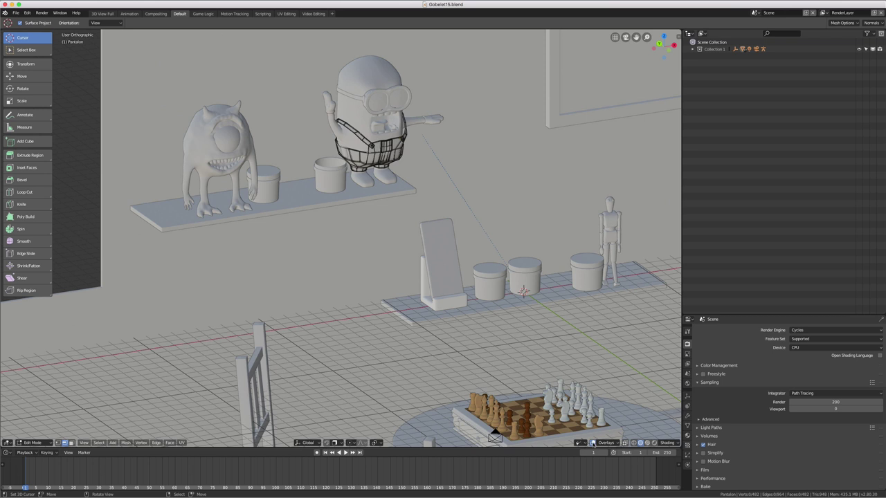
{"action": "left_click", "coordinate": [593, 443]}
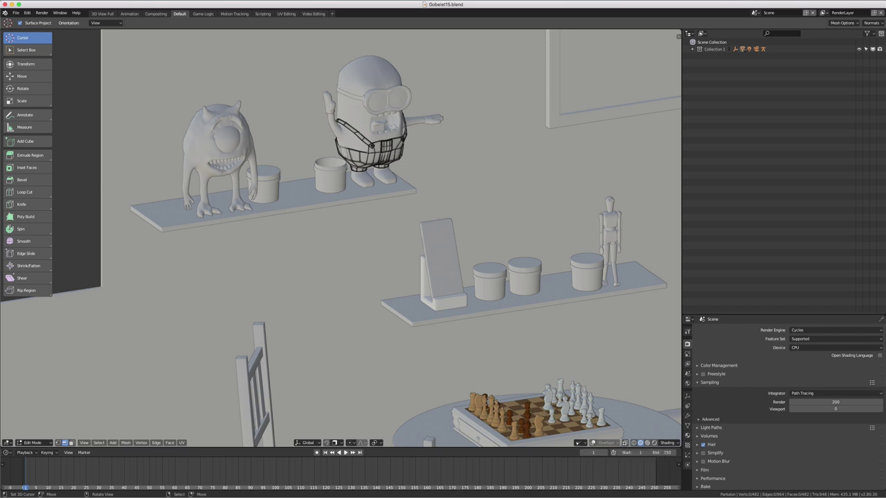
Step: Open User Preferences from the Edit menu, view System settings, enlarge the window, then close it
{"action": "left_click", "coordinate": [30, 13]}
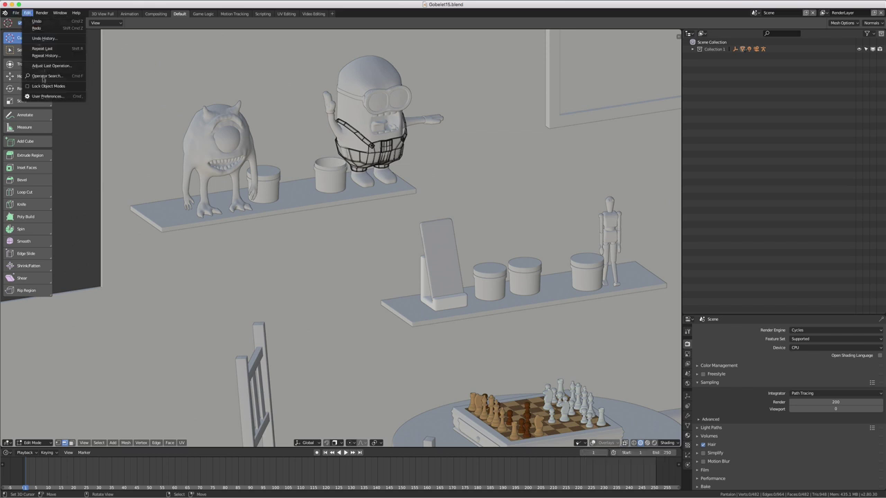
{"action": "left_click", "coordinate": [45, 97]}
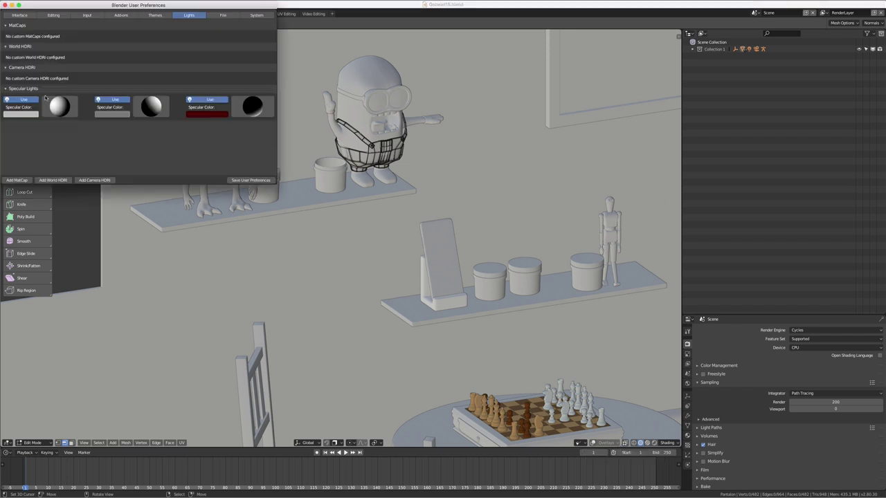
{"action": "left_click", "coordinate": [257, 14]}
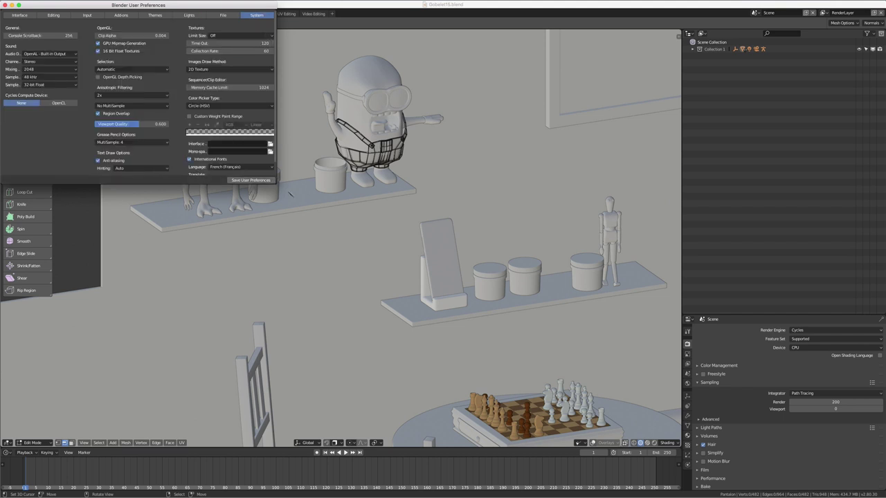
{"action": "left_click_drag", "start_coordinate": [275, 182], "coordinate": [365, 270]}
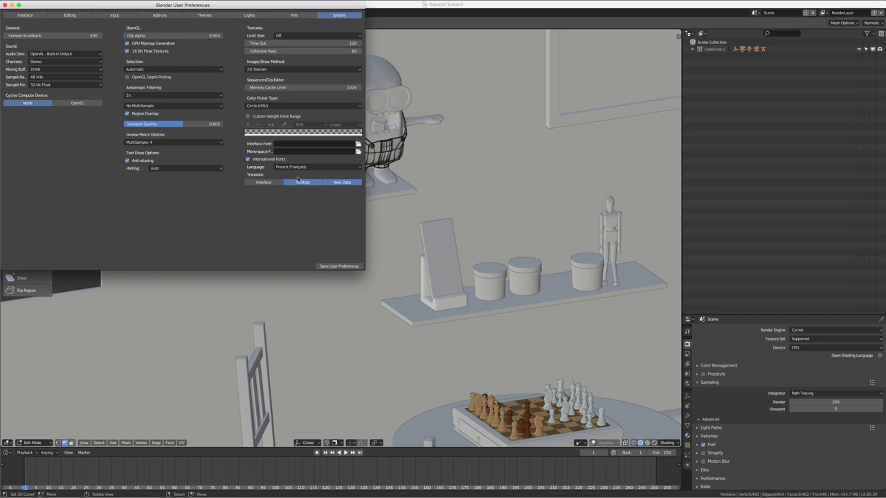
{"action": "left_click", "coordinate": [519, 284]}
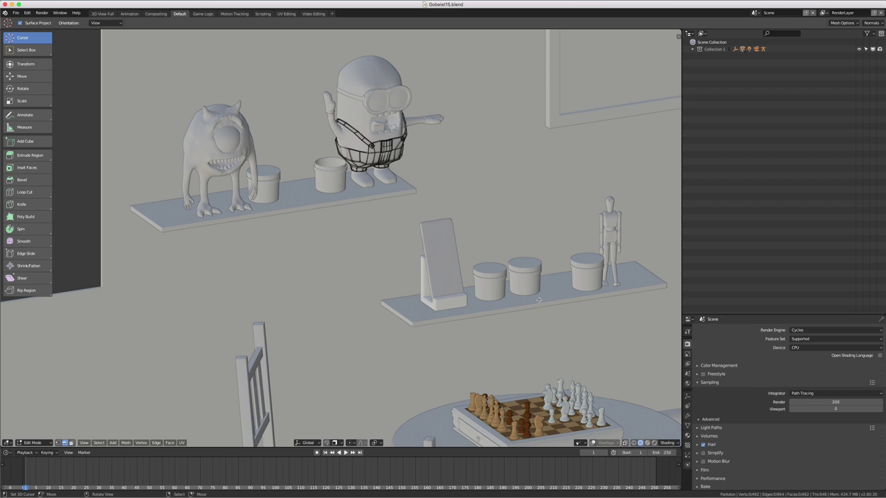
Step: Orbit and zoom to a side-on room view showing the left wall, briefly showing then hiding overlays
{"action": "middle_click_drag", "start_coordinate": [538, 299], "coordinate": [512, 299]}
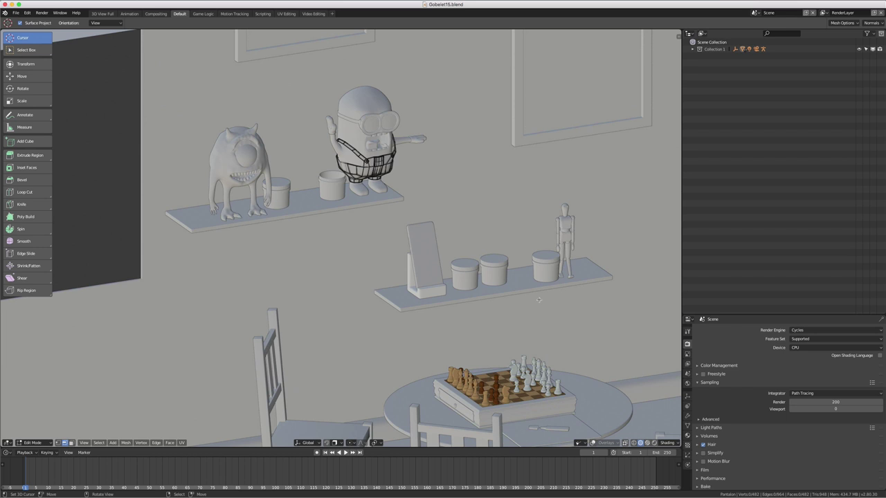
{"action": "scroll", "coordinate": [538, 322], "scroll_direction": "down", "scroll_amount": 5}
{"action": "scroll", "coordinate": [539, 323], "scroll_direction": "up", "scroll_amount": 5}
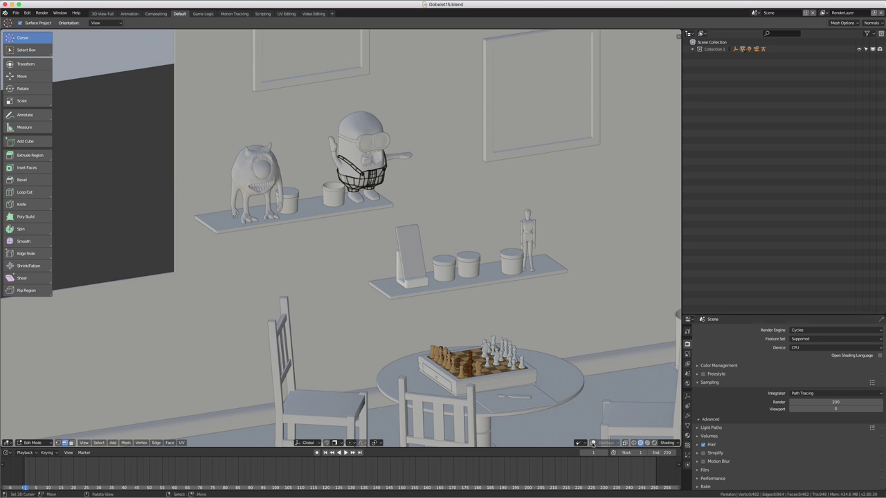
{"action": "left_click", "coordinate": [592, 443]}
{"action": "left_click", "coordinate": [592, 442]}
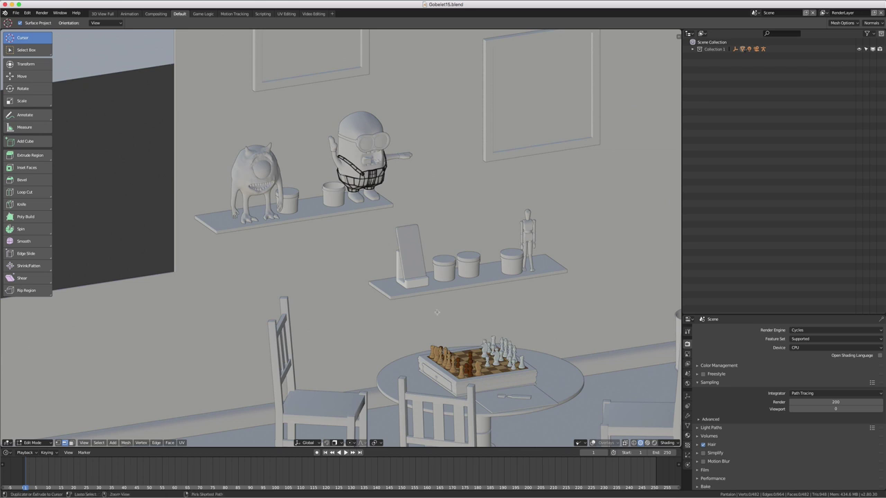
{"action": "key", "text": "ctrl+space"}
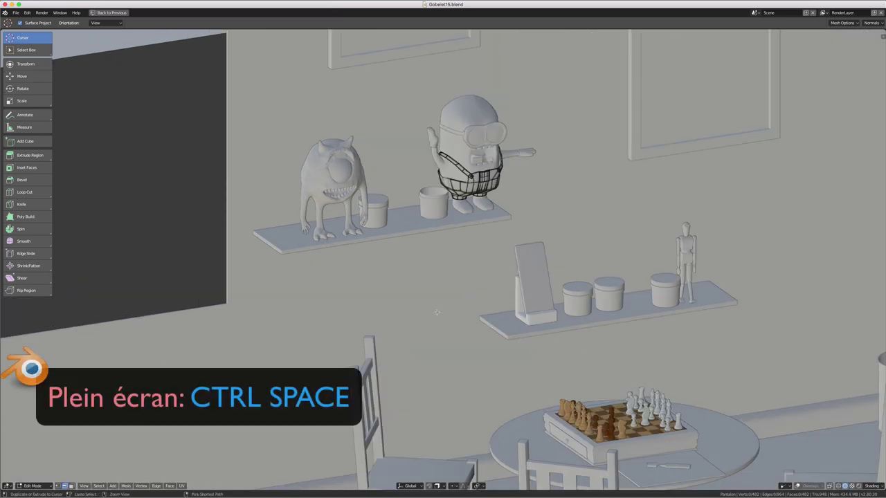
{"action": "key", "text": "ctrl+space"}
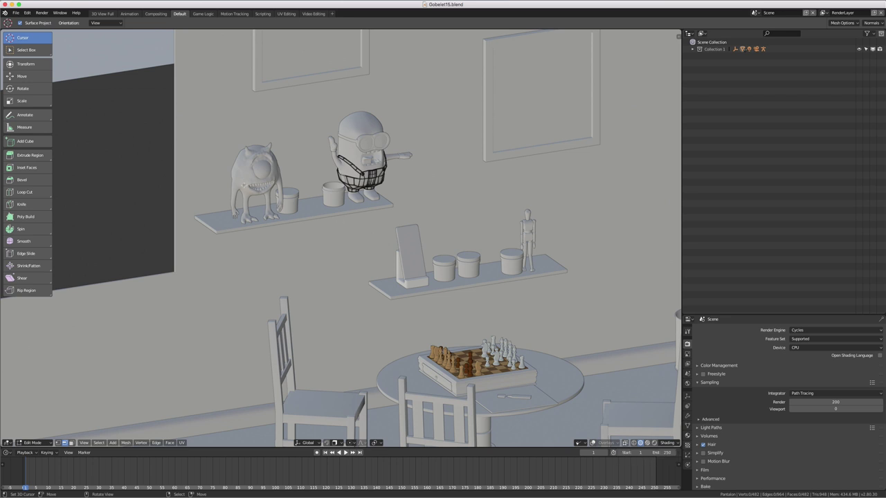
Step: Return to Object Mode with Tab and select the wooden mannequin on the lower shelf
{"action": "key", "text": "Tab"}
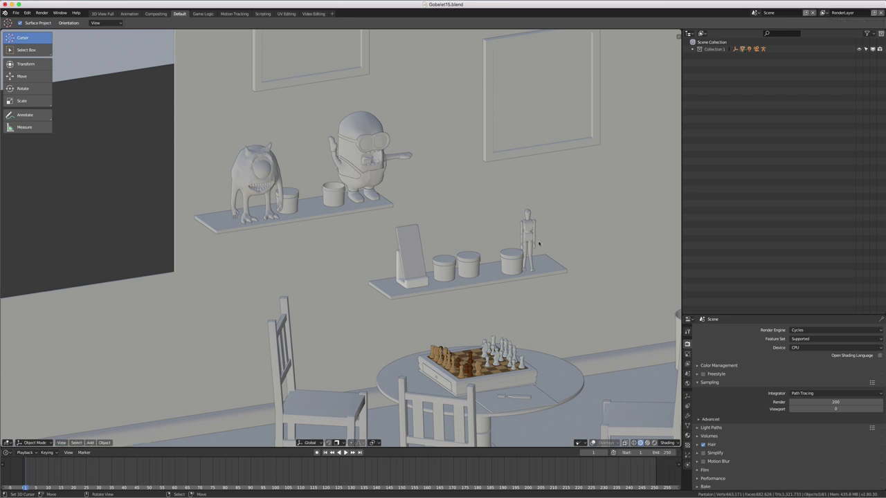
{"action": "right_click", "coordinate": [530, 230]}
{"action": "right_click", "coordinate": [528, 229]}
{"action": "right_click", "coordinate": [527, 224]}
Step: Toggle the viewport overlays on, off, and back on so the floor grid shows
{"action": "left_click", "coordinate": [592, 442]}
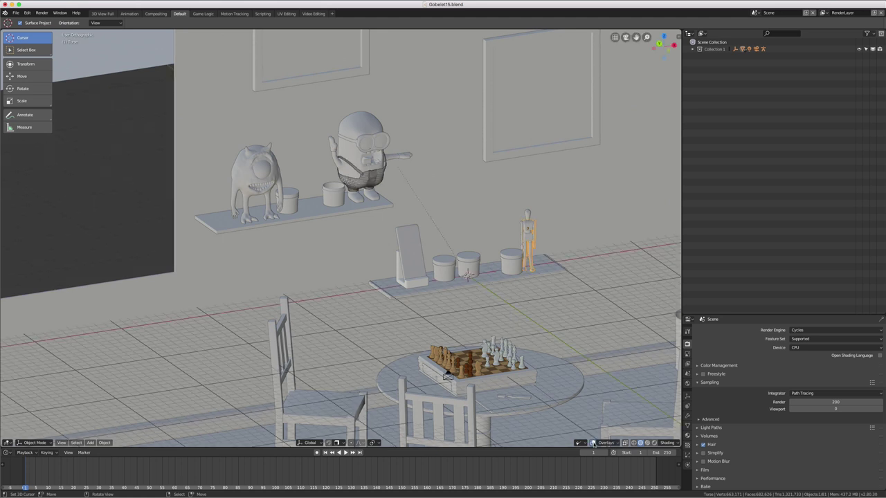
{"action": "left_click", "coordinate": [592, 443]}
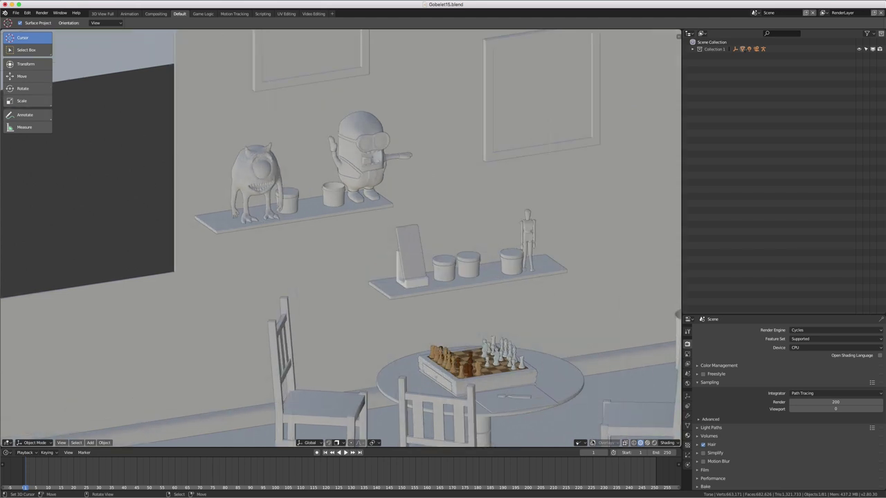
{"action": "left_click", "coordinate": [593, 443]}
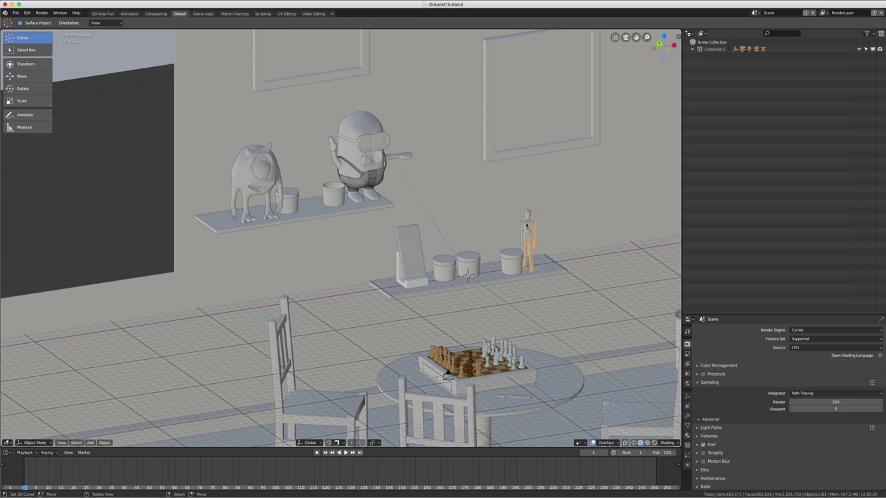
Step: Frame the selected mannequin with numpad period, enable X-ray, then orbit and zoom in closer
{"action": "key", "text": "KP_Decimal"}
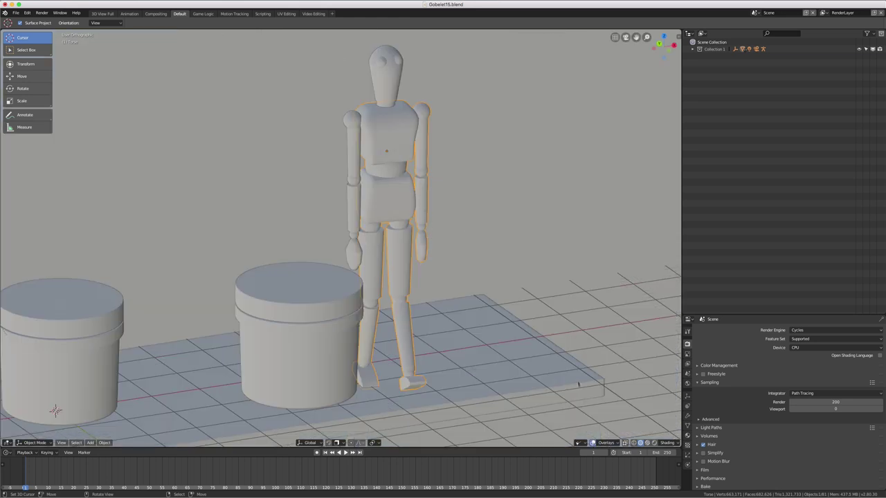
{"action": "left_click", "coordinate": [625, 443]}
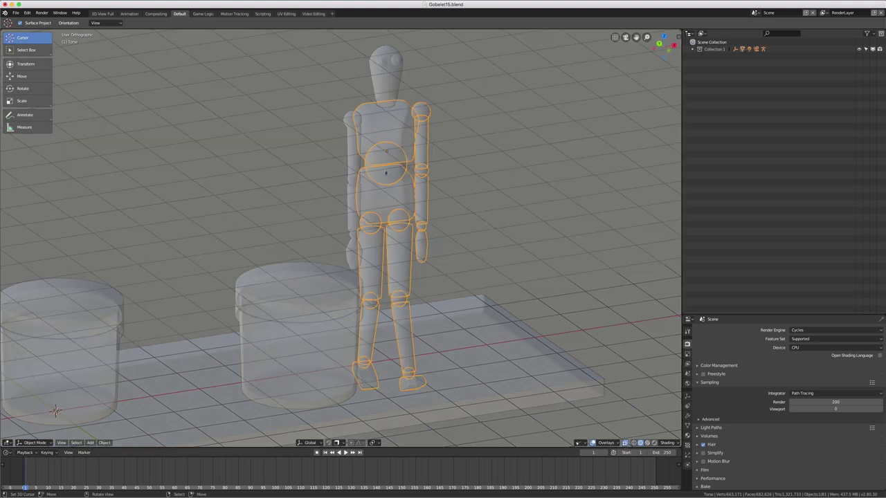
{"action": "middle_click_drag", "start_coordinate": [388, 194], "coordinate": [384, 193]}
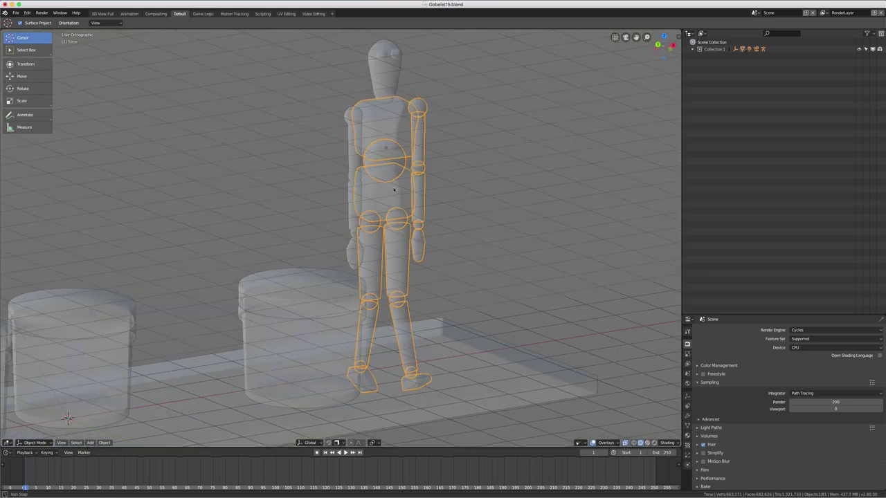
{"action": "scroll", "coordinate": [384, 193], "scroll_direction": "up", "scroll_amount": 1}
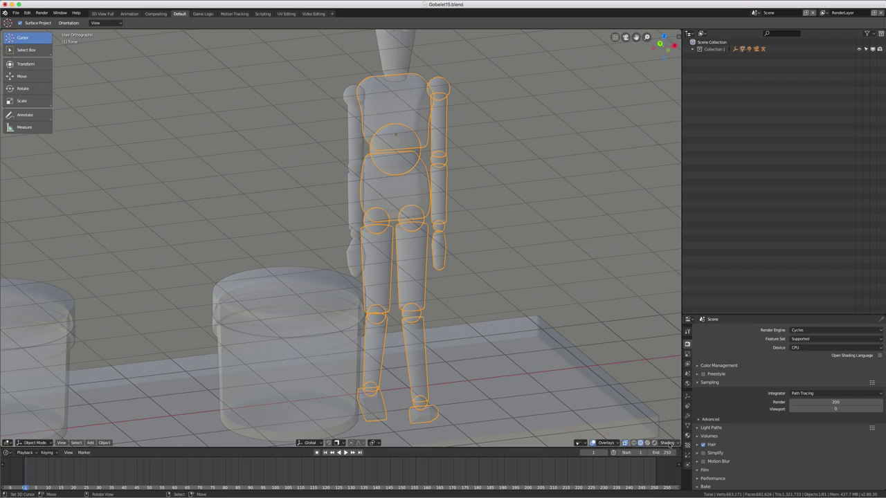
{"action": "left_click", "coordinate": [668, 443]}
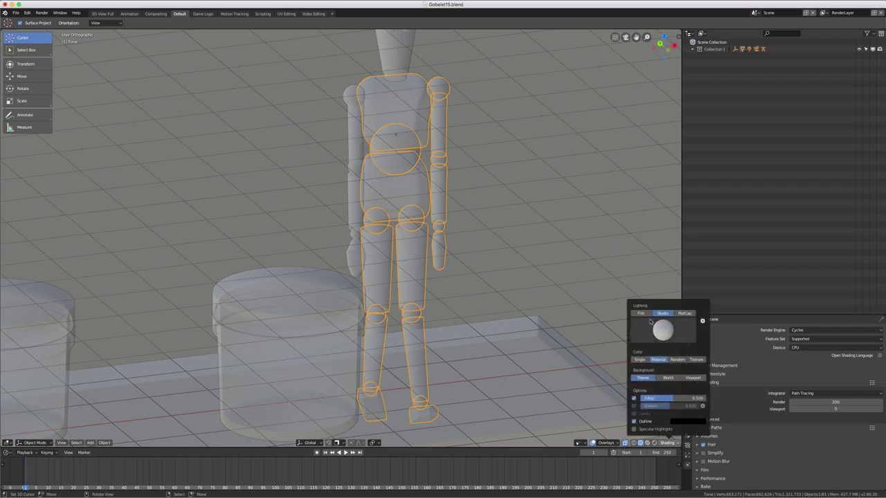
{"action": "left_click", "coordinate": [641, 313]}
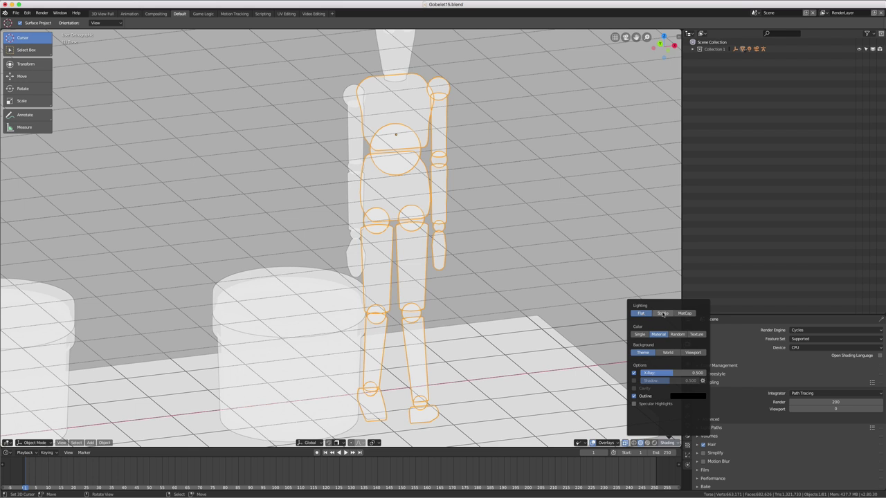
{"action": "left_click", "coordinate": [662, 313]}
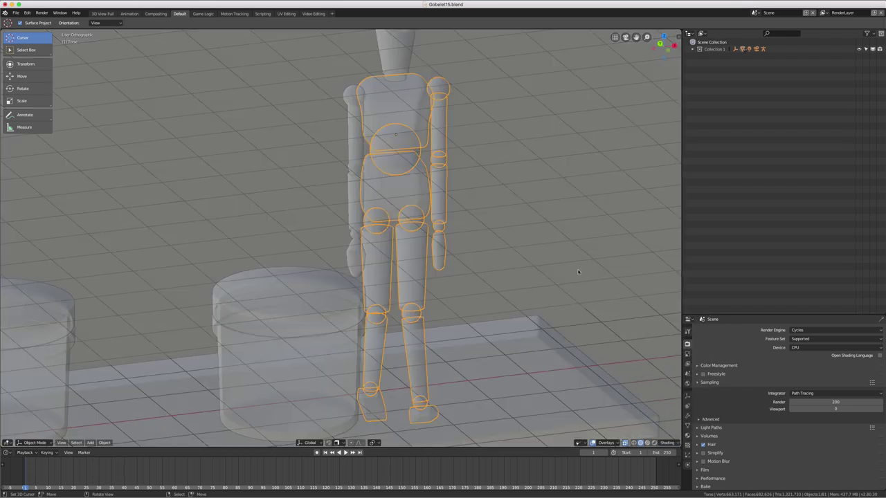
Step: Zoom out, check the Editor Type menu, then show the interaction mode list from Texture Paint to Edit Mode
{"action": "scroll", "coordinate": [579, 271], "scroll_direction": "down", "scroll_amount": 2}
{"action": "scroll", "coordinate": [546, 269], "scroll_direction": "down", "scroll_amount": 2}
{"action": "scroll", "coordinate": [498, 267], "scroll_direction": "down", "scroll_amount": 1}
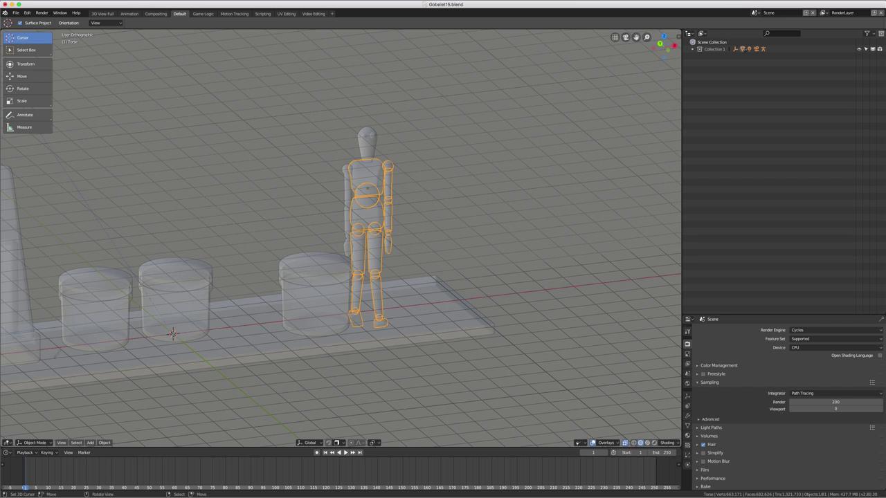
{"action": "left_click", "coordinate": [9, 443]}
{"action": "left_click", "coordinate": [36, 443]}
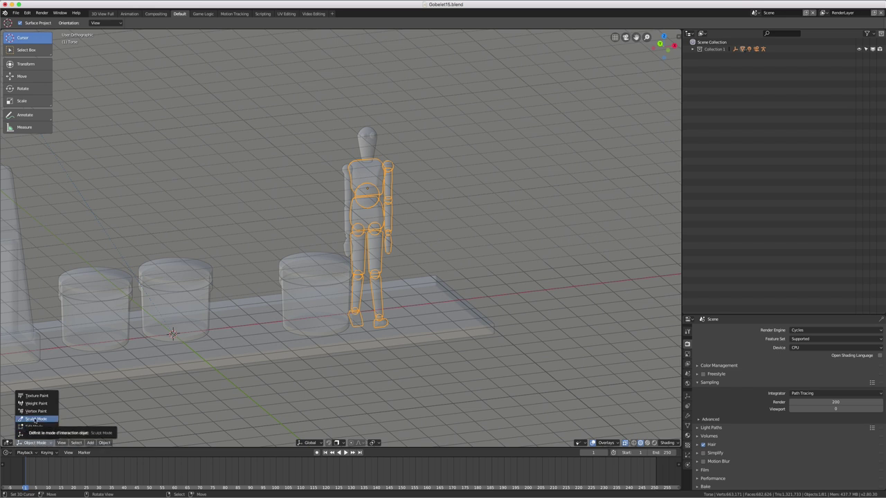
Step: Zoom out then close in on the one-eyed monster figure, and dismiss the mode list without changing mode
{"action": "scroll", "coordinate": [180, 361], "scroll_direction": "down", "scroll_amount": 2}
{"action": "scroll", "coordinate": [180, 360], "scroll_direction": "down", "scroll_amount": 2}
{"action": "scroll", "coordinate": [181, 361], "scroll_direction": "down", "scroll_amount": 2}
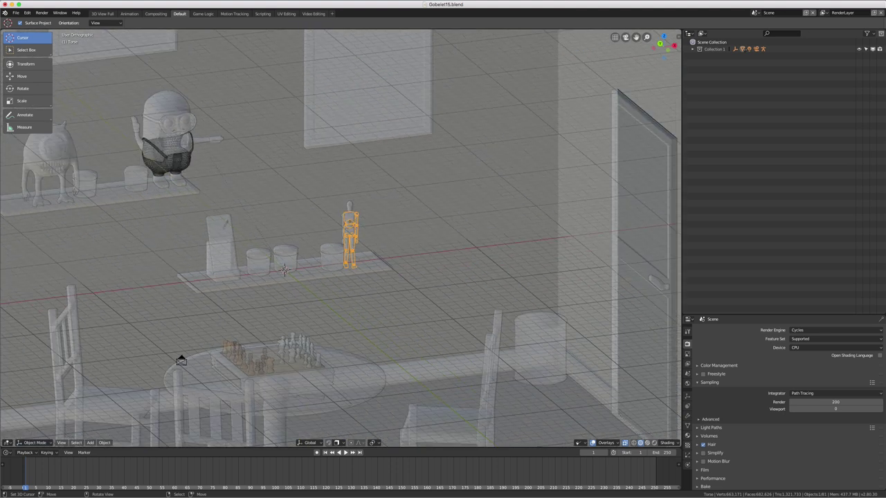
{"action": "scroll", "coordinate": [158, 203], "scroll_direction": "up", "scroll_amount": 2}
{"action": "scroll", "coordinate": [159, 203], "scroll_direction": "up", "scroll_amount": 2}
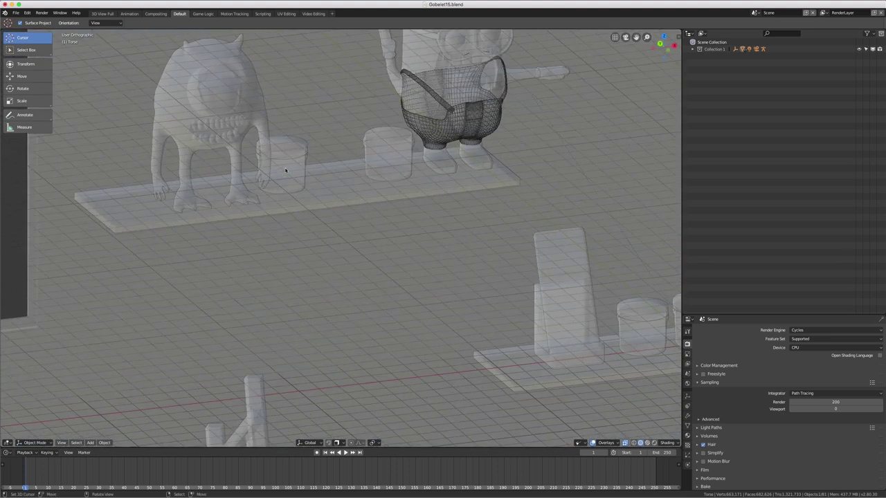
{"action": "scroll", "coordinate": [159, 203], "scroll_direction": "up", "scroll_amount": 2}
{"action": "scroll", "coordinate": [158, 203], "scroll_direction": "up", "scroll_amount": 2}
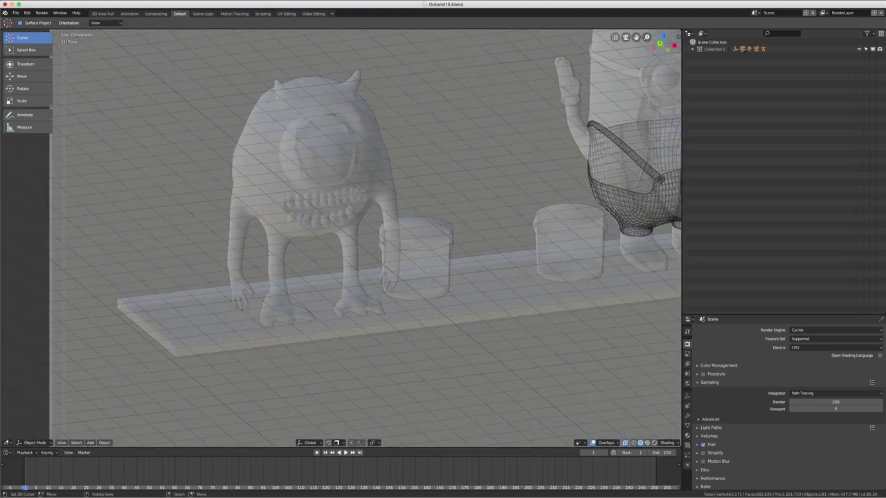
{"action": "left_click", "coordinate": [35, 443]}
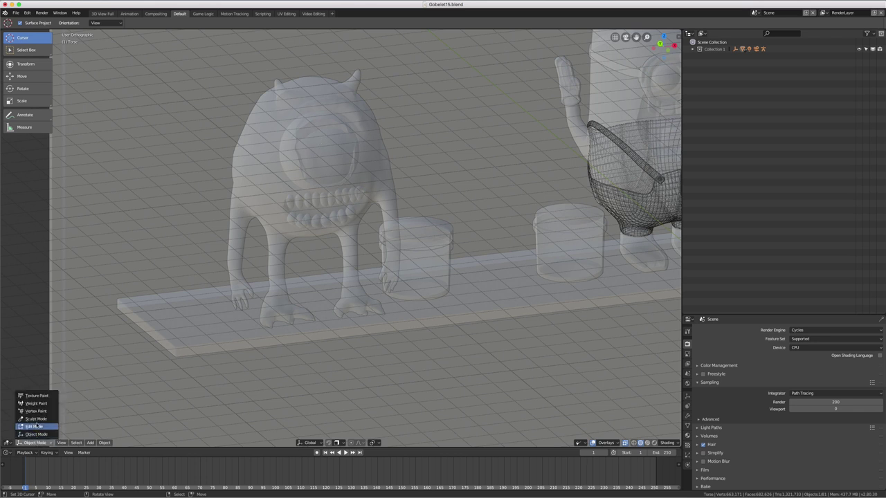
{"action": "key", "text": "Escape"}
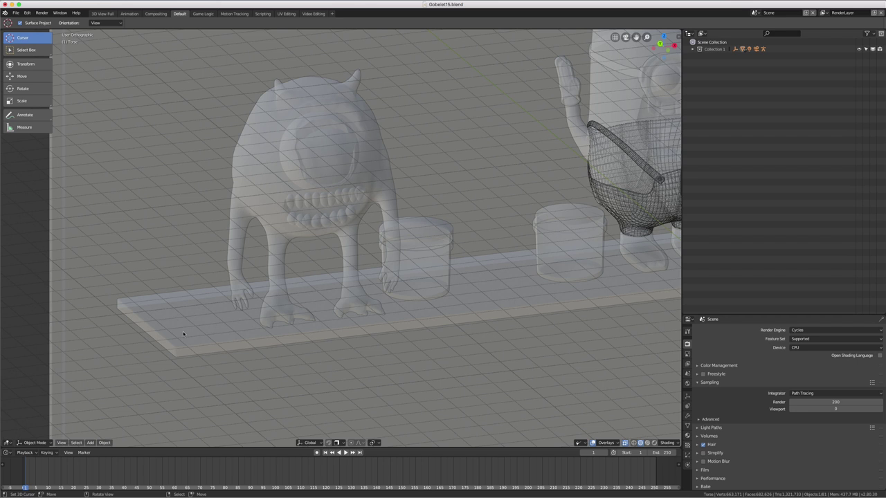
{"action": "scroll", "coordinate": [184, 334], "scroll_direction": "down", "scroll_amount": 1}
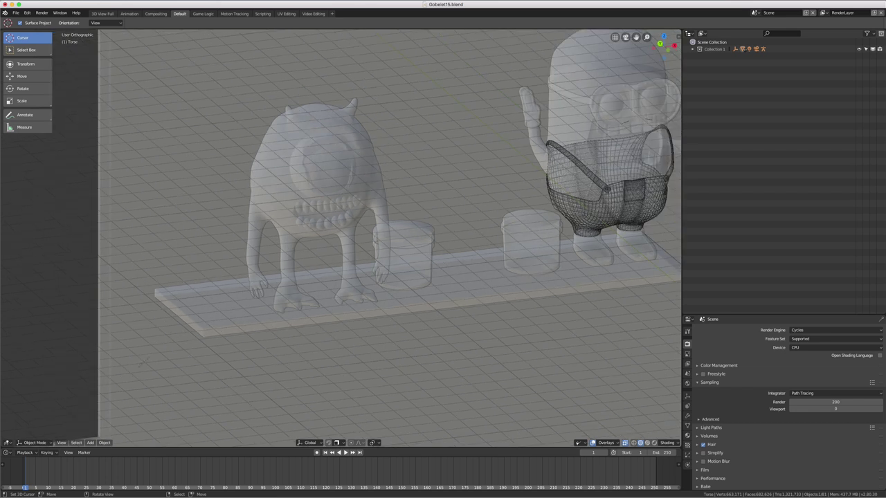
{"action": "left_click", "coordinate": [38, 443]}
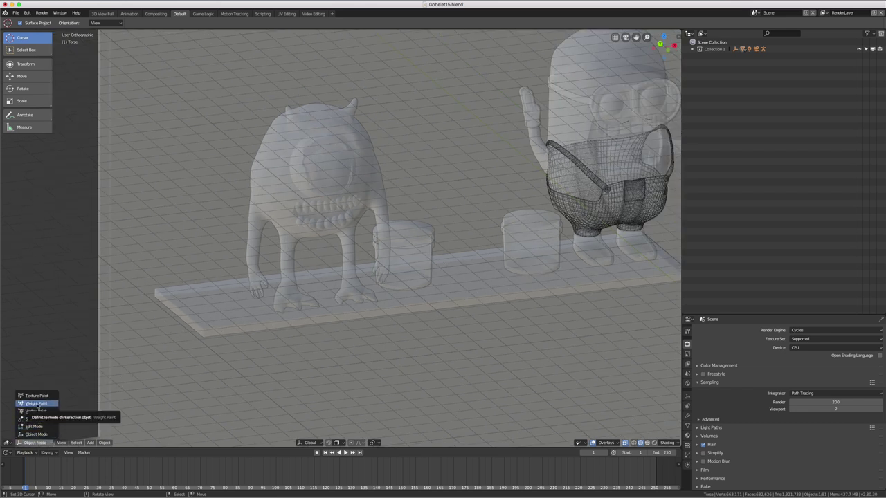
{"action": "scroll", "coordinate": [340, 235], "scroll_direction": "down", "scroll_amount": 3}
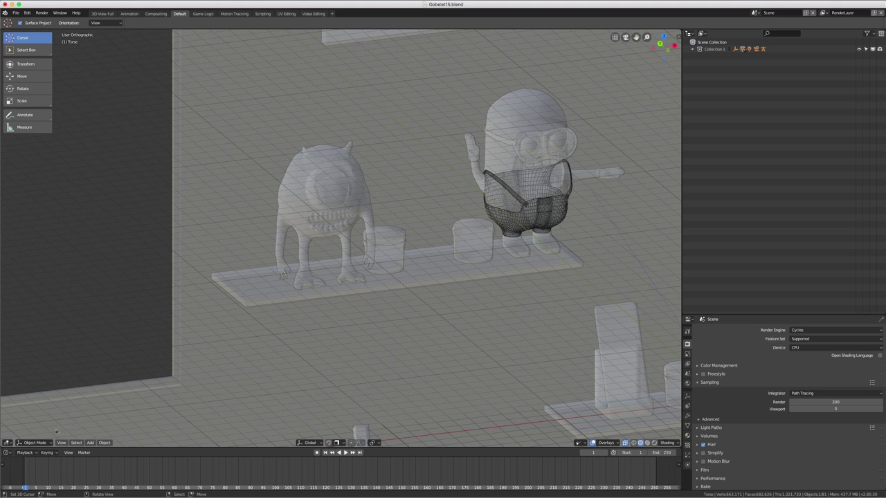
{"action": "left_click", "coordinate": [36, 442]}
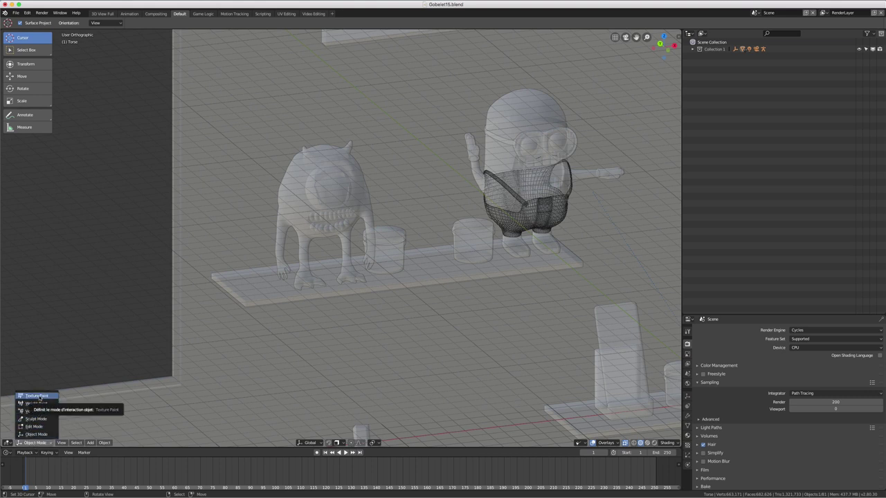
{"action": "key", "text": "Escape"}
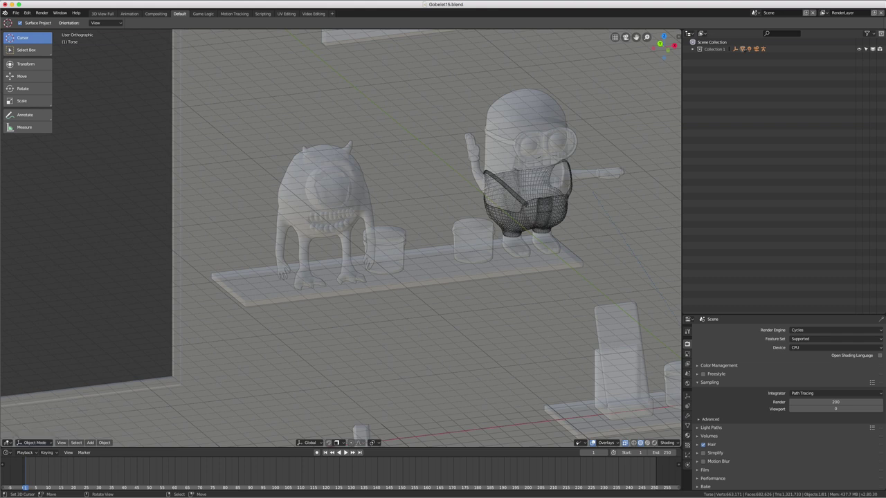